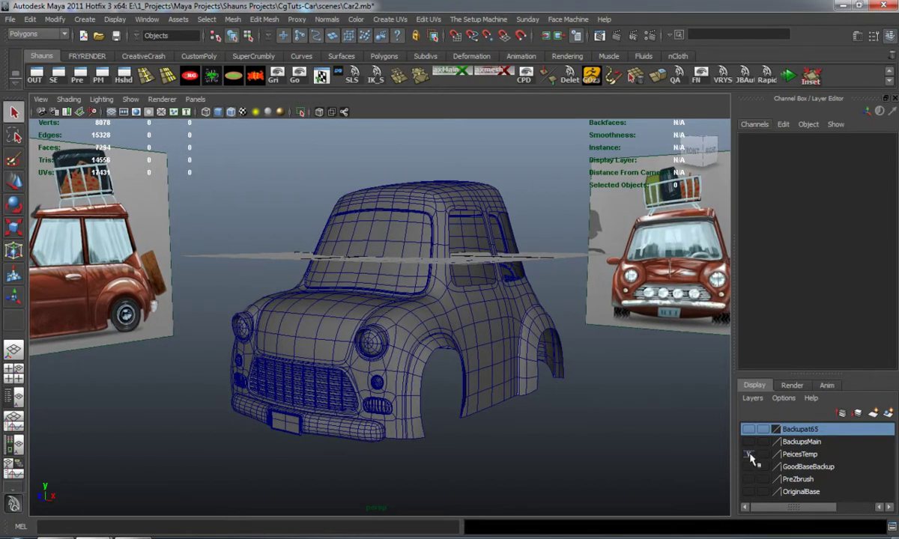
Hide the PeicesTemp layer and set the car body mesh up for face selection.
left_click(750, 455)
left_click_drag(532, 384, 502, 381, "alt")
middle_click_drag(502, 380, 455, 443, "alt")
scroll(455, 442, "up", 3)
left_click_drag(456, 442, 404, 292, "alt")
left_click(412, 255)
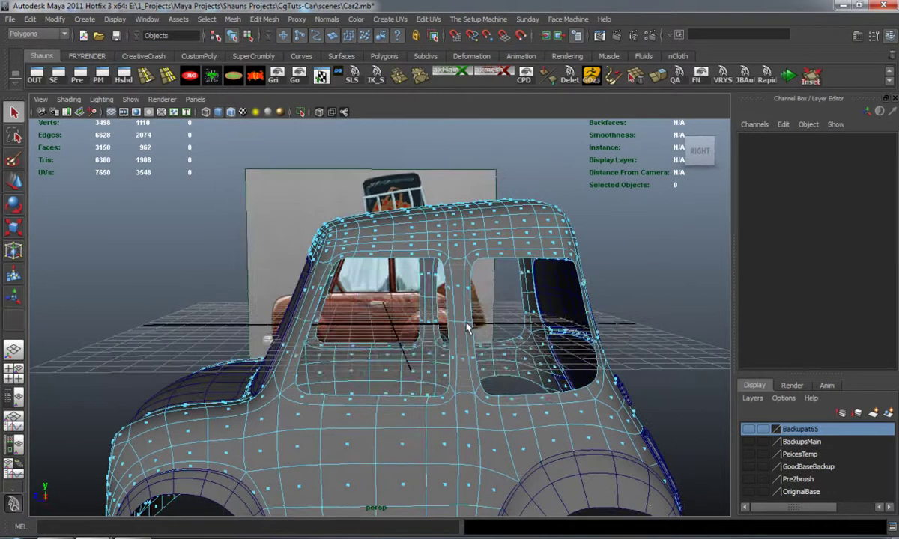
Lasso-select the upper roof faces in the side view, extract them from the body, and preview the pieces smoothed.
key("space")
key("space")
scroll(380, 344, "down", 3)
middle_click_drag(395, 363, 476, 371, "alt")
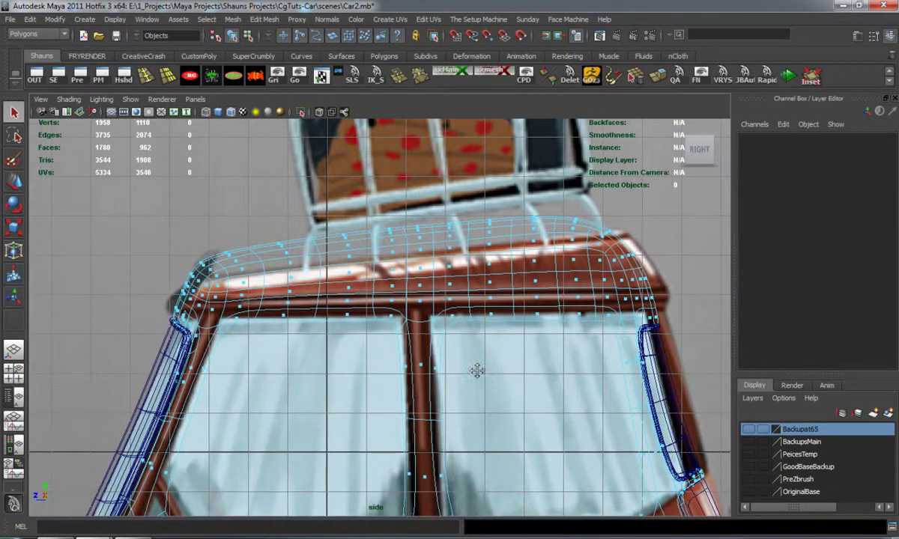
left_click(14, 137)
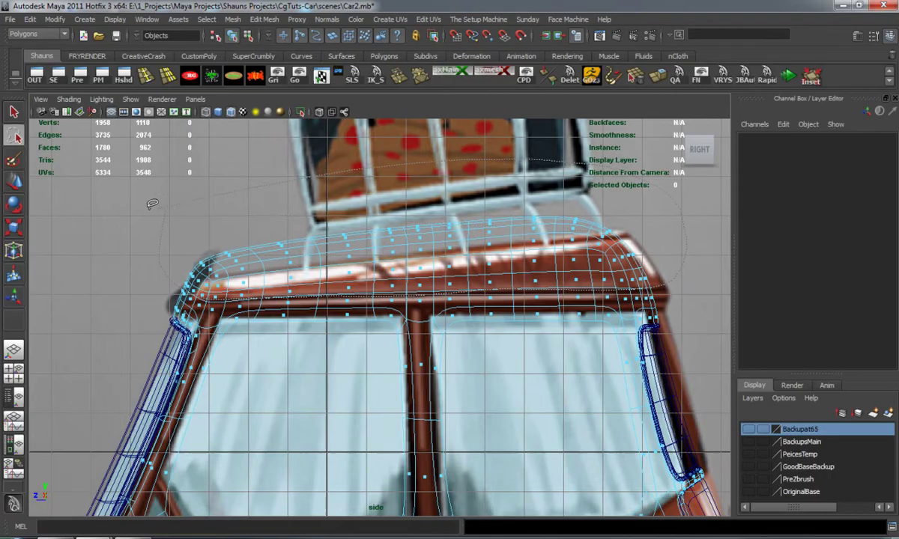
left_click_drag(152, 203, 245, 203)
key("space")
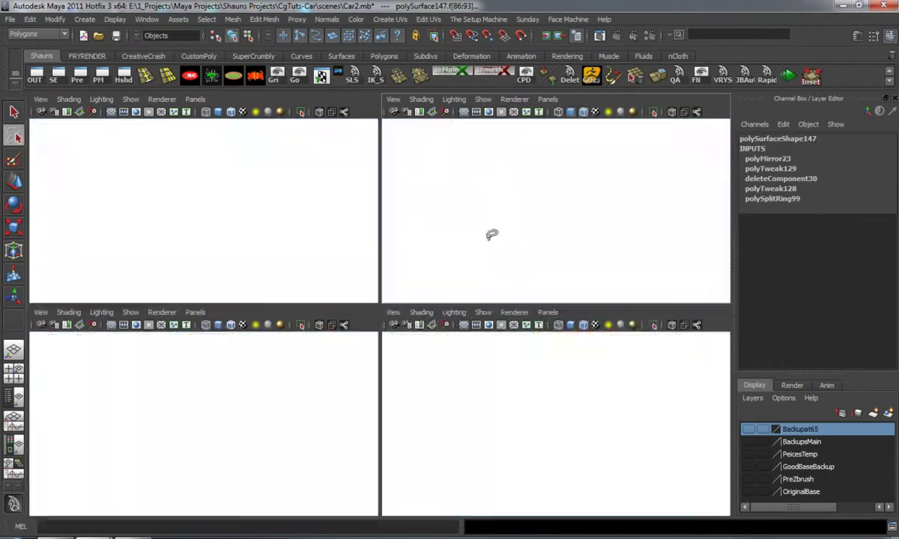
key("space")
left_click_drag(425, 234, 571, 267, "alt")
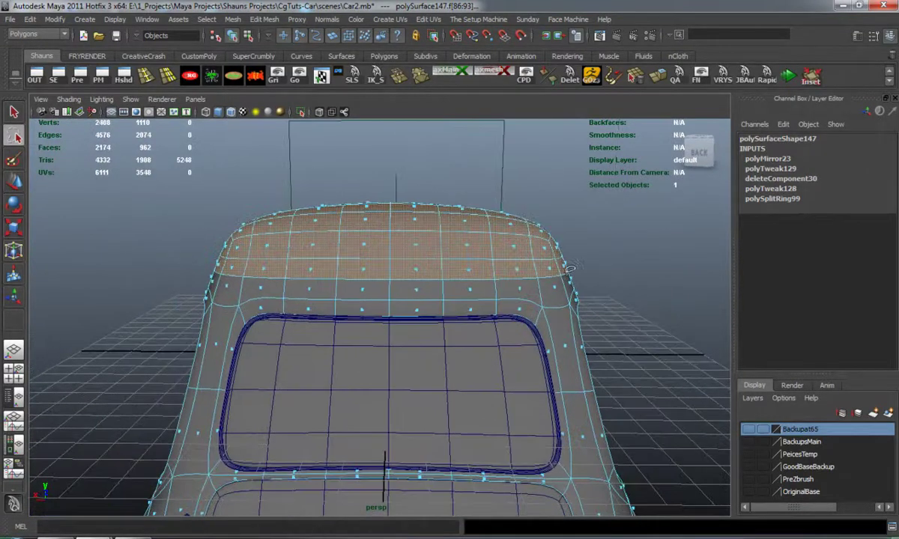
left_click(222, 20)
left_click(228, 63)
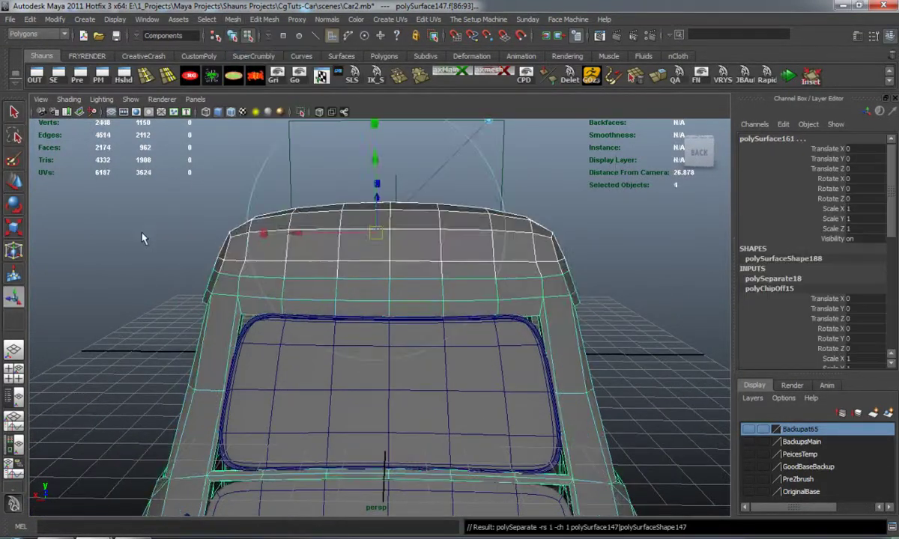
left_click_drag(142, 237, 273, 232, "alt")
key("3")
left_click(142, 251)
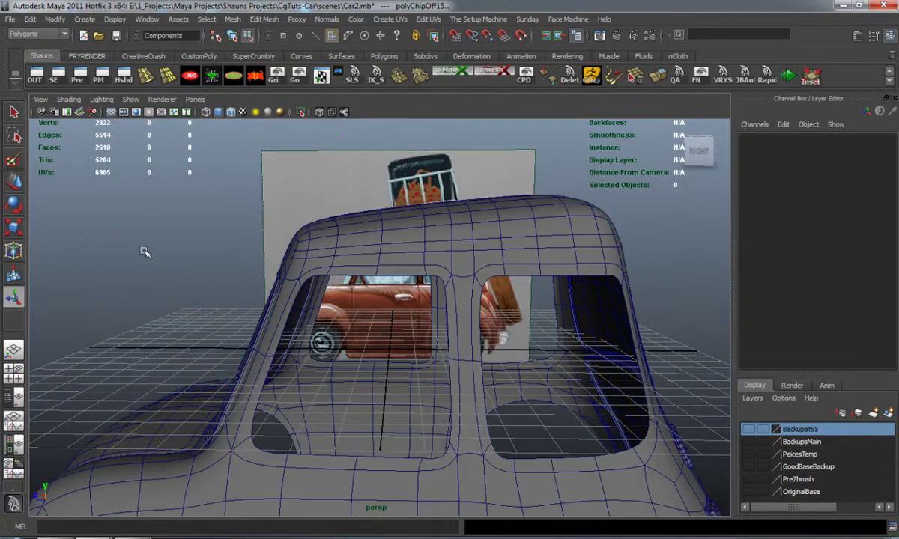
Combine the two extracted roof halves into one mesh.
right_click_drag(322, 231, 350, 222)
left_click_drag(351, 224, 413, 249, "alt")
right_click_drag(400, 229, 417, 215)
left_click(409, 219)
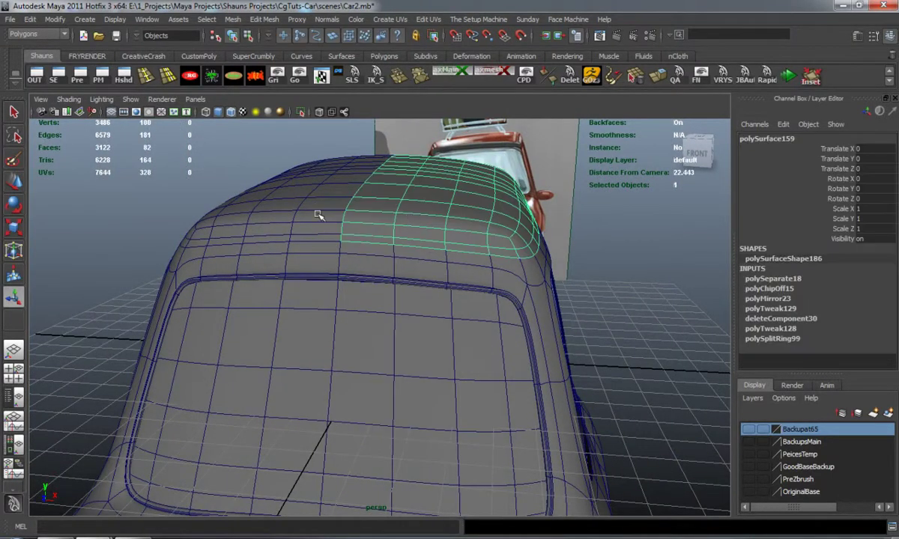
left_click(318, 215, "shift")
left_click(230, 20)
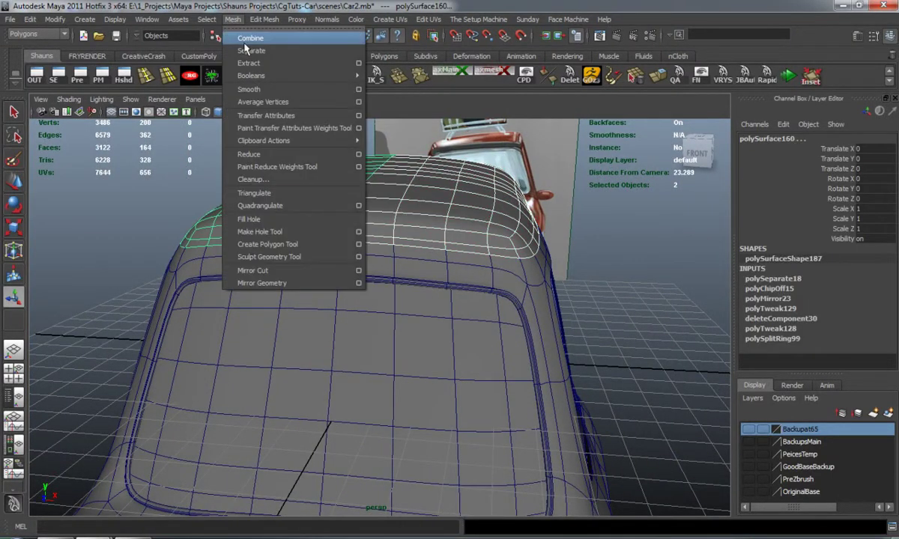
left_click(241, 38)
Merge the doubled vertices along the centre seam of the combined roof piece.
left_click_drag(279, 207, 338, 192, "alt")
right_click_drag(338, 193, 312, 198)
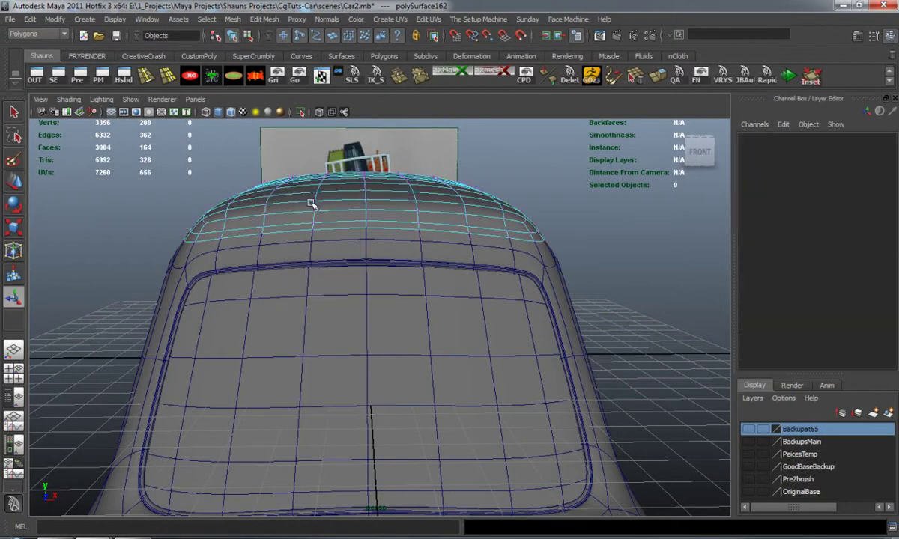
left_click_drag(314, 203, 314, 201, "alt")
left_click_drag(378, 294, 377, 293)
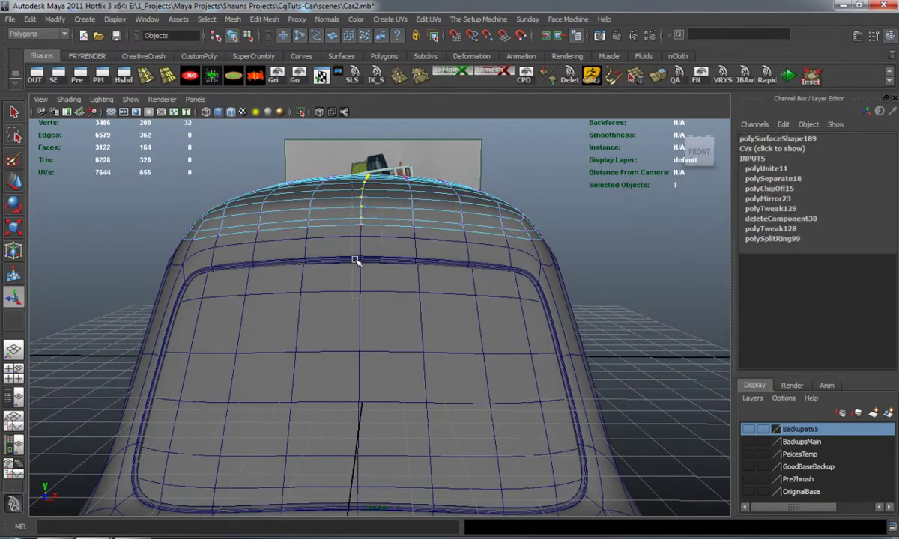
left_click_drag(357, 225, 355, 252, "alt")
key("m")
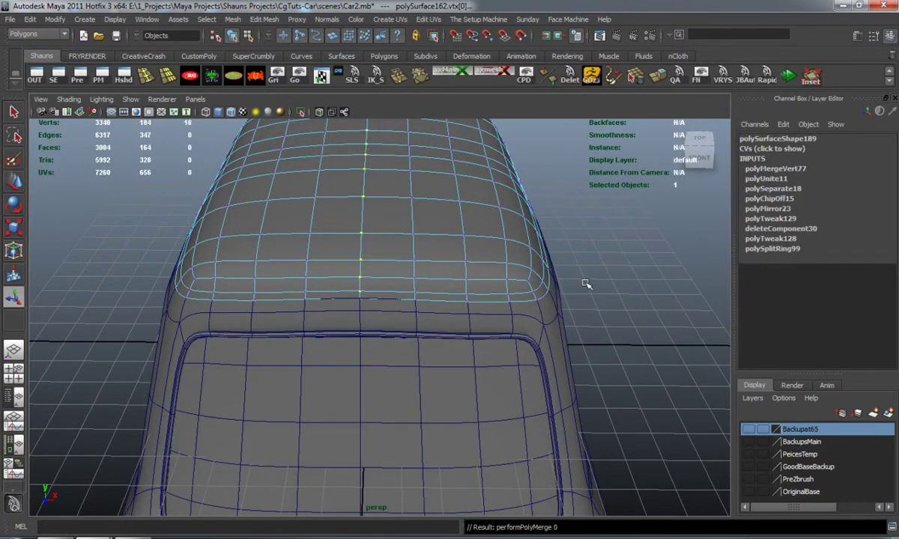
left_click(586, 283)
Turn off the car body's smooth preview and merge the doubled vertices along its whole centre seam.
left_click(413, 323)
key("1")
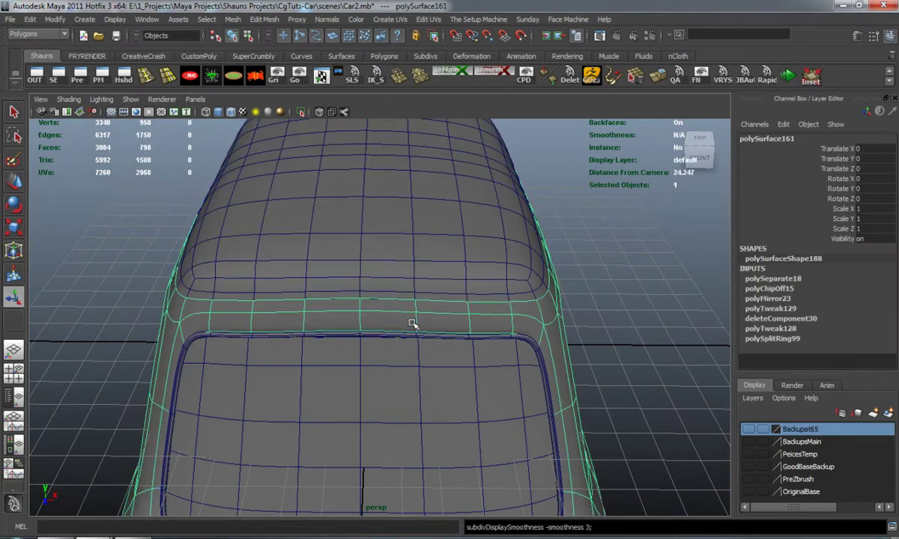
right_click_drag(411, 323, 376, 316)
scroll(361, 335, "down", 8)
middle_click_drag(358, 310, 354, 263, "alt")
left_click_drag(355, 264, 348, 235, "alt")
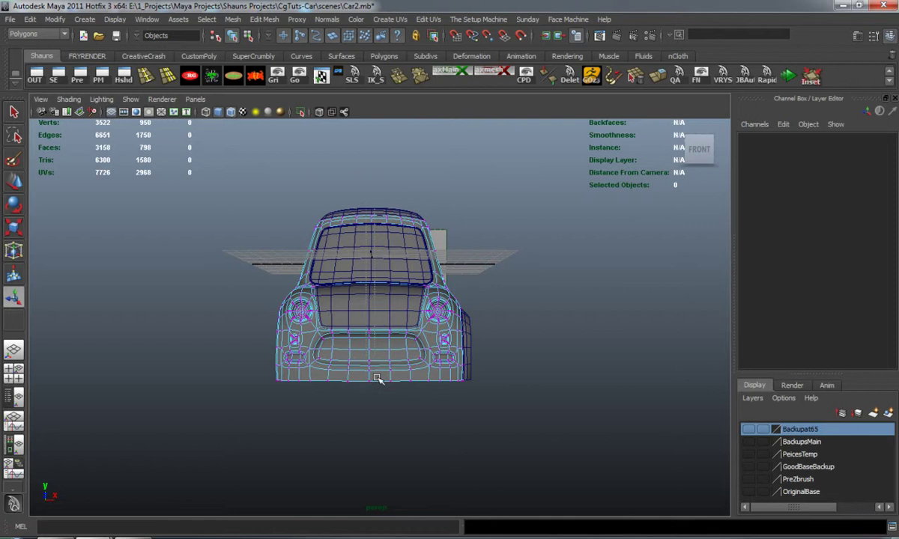
left_click_drag(374, 435, 374, 434)
left_click_drag(384, 372, 211, 369, "alt")
left_click_drag(349, 373, 368, 342, "alt")
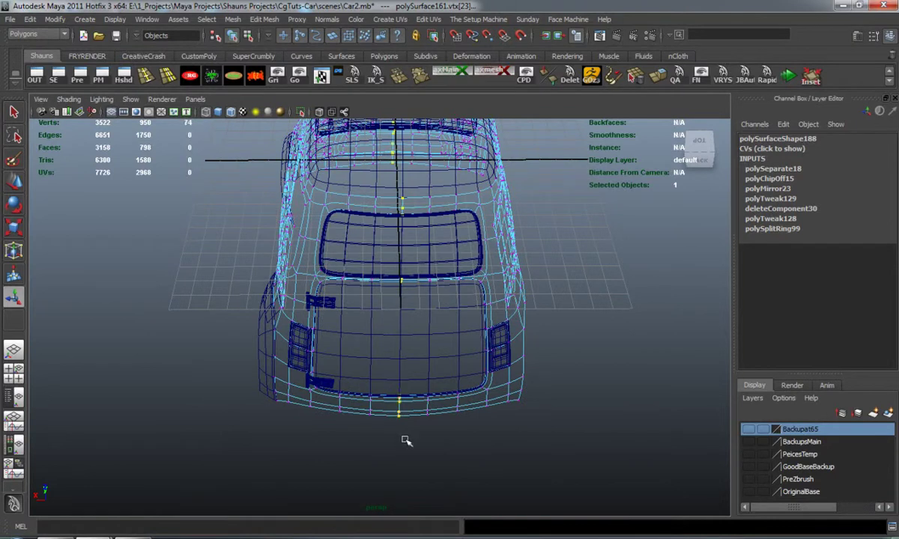
key("g")
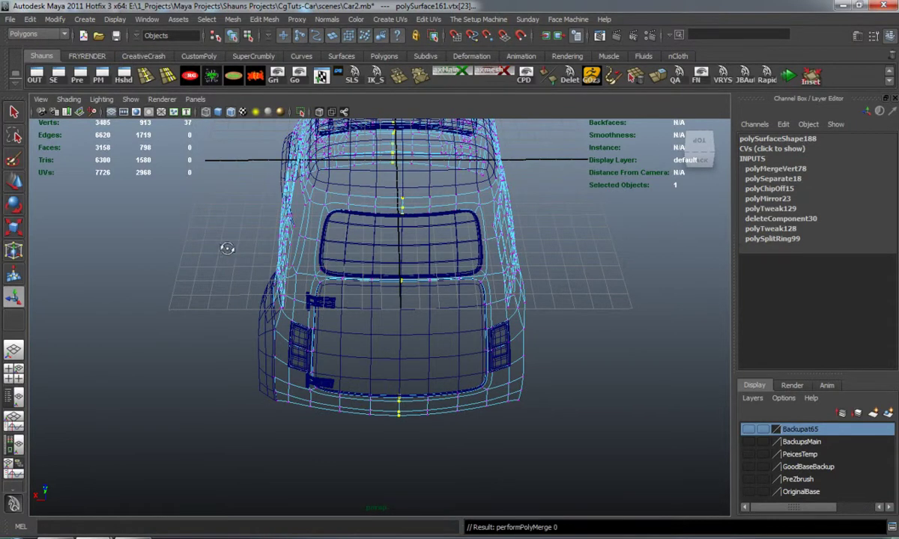
Return the model to shaded display and turn off the roof piece's smooth preview.
mouse_move(227, 249)
left_mouse_down("alt")
mouse_move(325, 223)
mouse_move(381, 378)
mouse_move(320, 349)
mouse_move(458, 335)
left_mouse_up("alt")
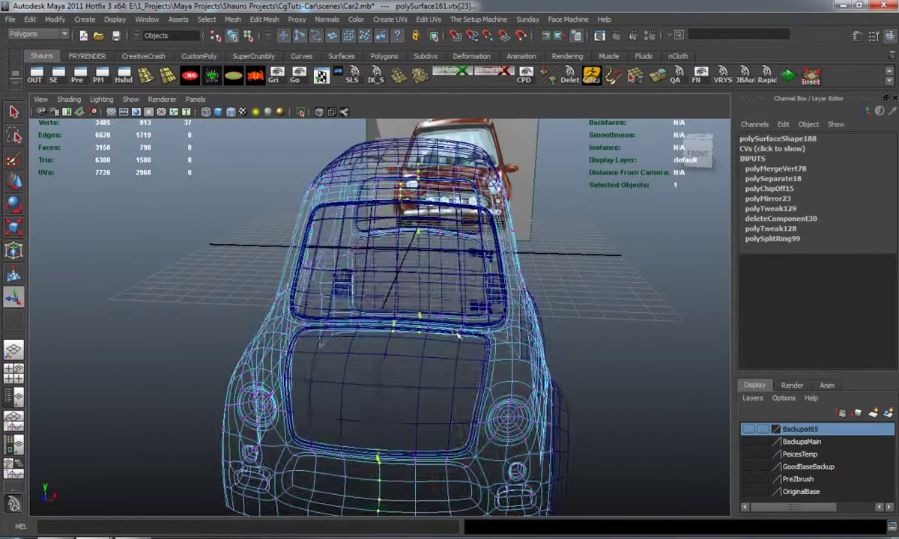
key("5")
left_click_drag(374, 324, 367, 346, "alt")
right_click_drag(281, 337, 333, 341, "alt")
left_click_drag(333, 342, 402, 290, "alt")
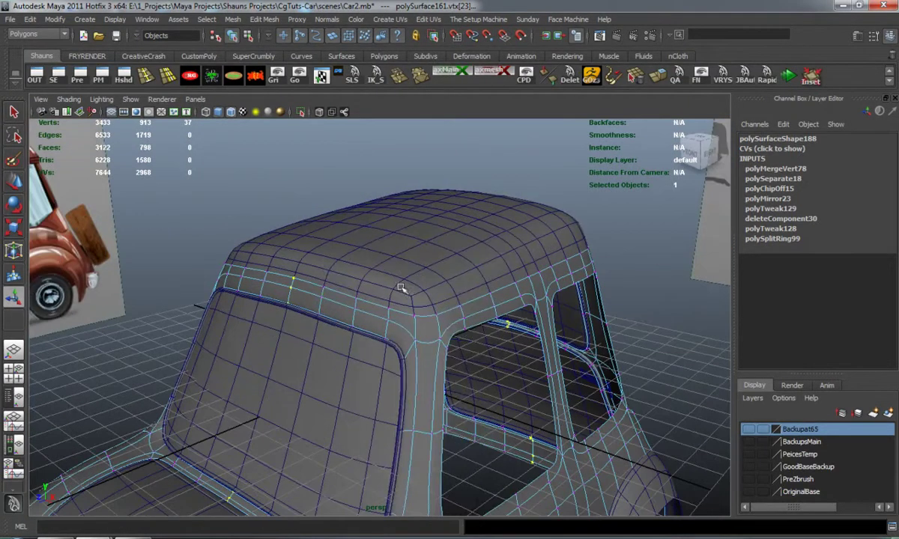
right_click_drag(423, 280, 444, 268)
left_click(442, 303)
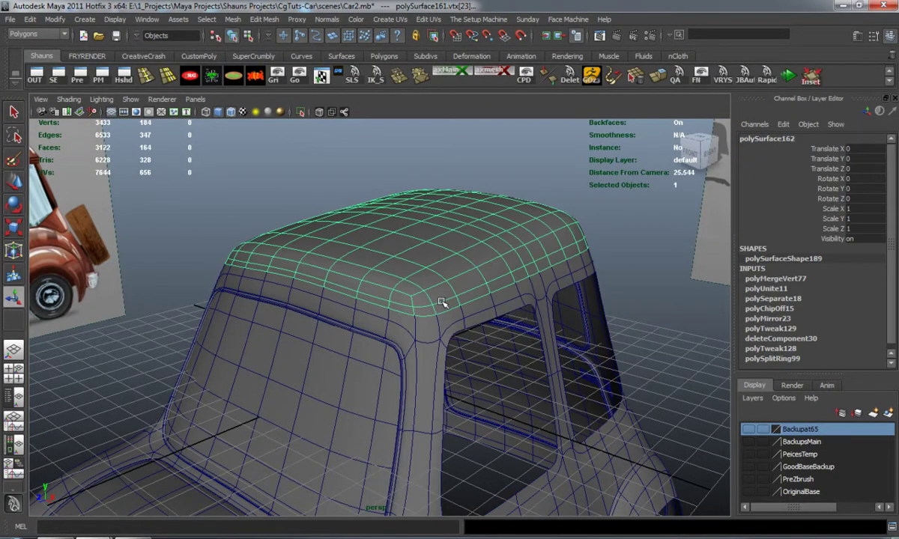
key("1")
Select the lowest ring of faces around the roof piece and duplicate it as a separate strip with Duplicate Face.
left_click_drag(435, 302, 387, 298, "alt")
right_click_drag(387, 297, 413, 310, "alt")
left_click_drag(413, 310, 363, 261, "alt")
right_click_drag(363, 262, 364, 288)
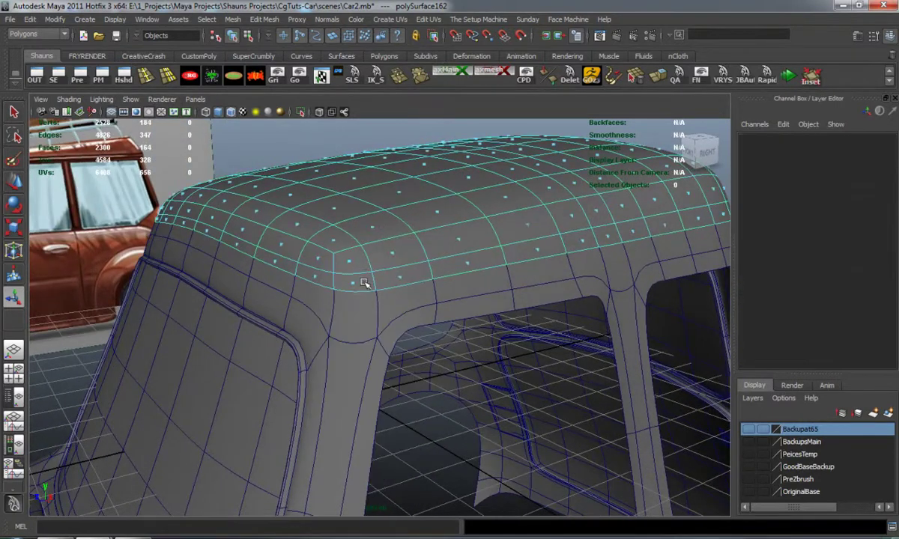
left_click(354, 282)
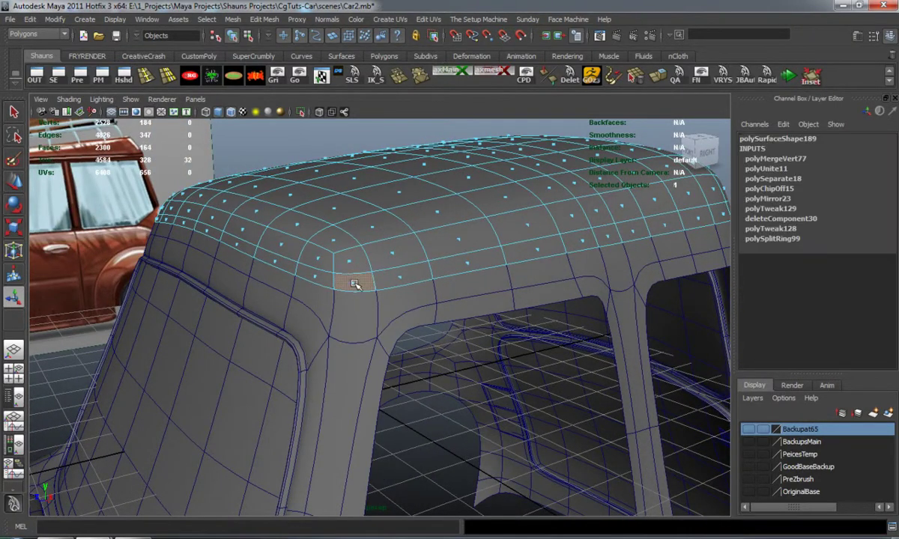
double_click(315, 275, "shift")
mouse_move(355, 305)
left_mouse_down("alt")
mouse_move(368, 296)
mouse_move(360, 299)
left_mouse_up("alt")
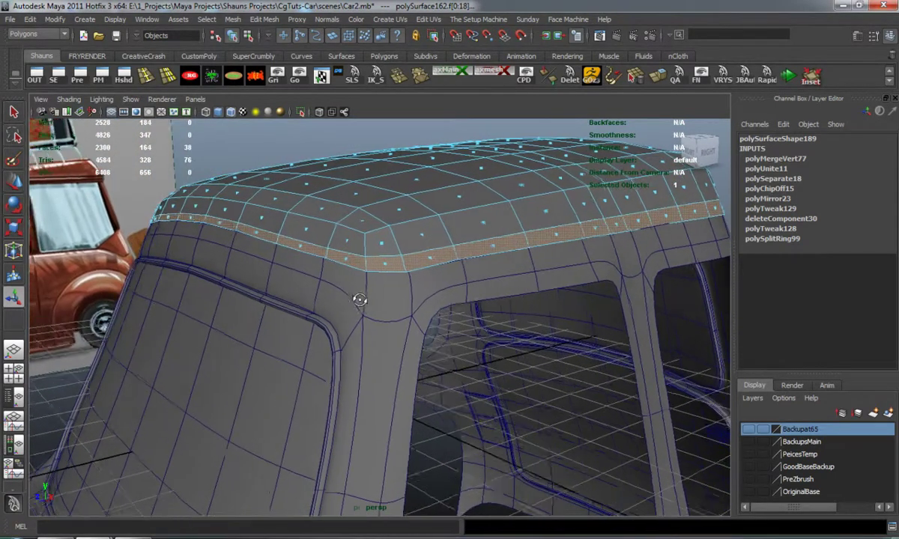
key("3")
left_click(276, 20)
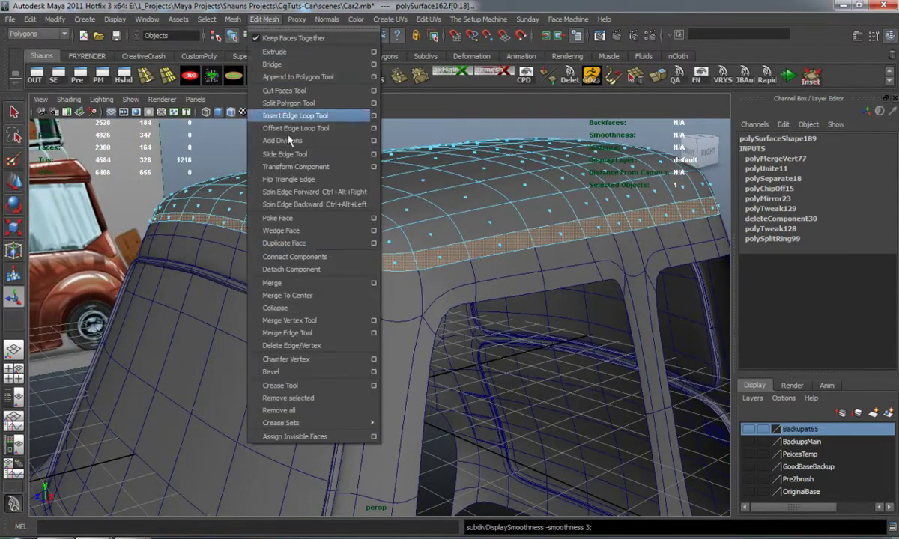
left_click(300, 229)
right_click(431, 240)
left_click(480, 224)
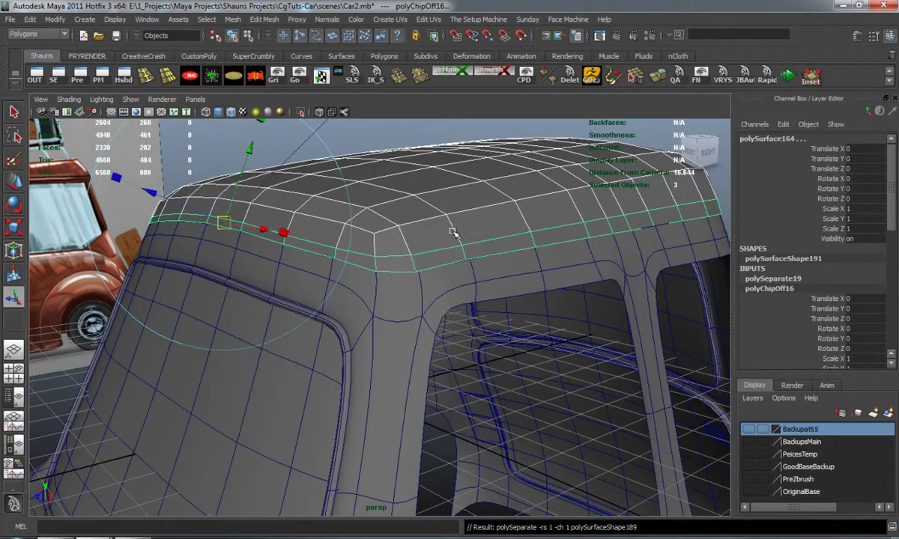
Smooth-preview the roof and the duplicated strip, leaving only the strip selected for moving.
key("3")
left_click(431, 223, "shift")
key("w")
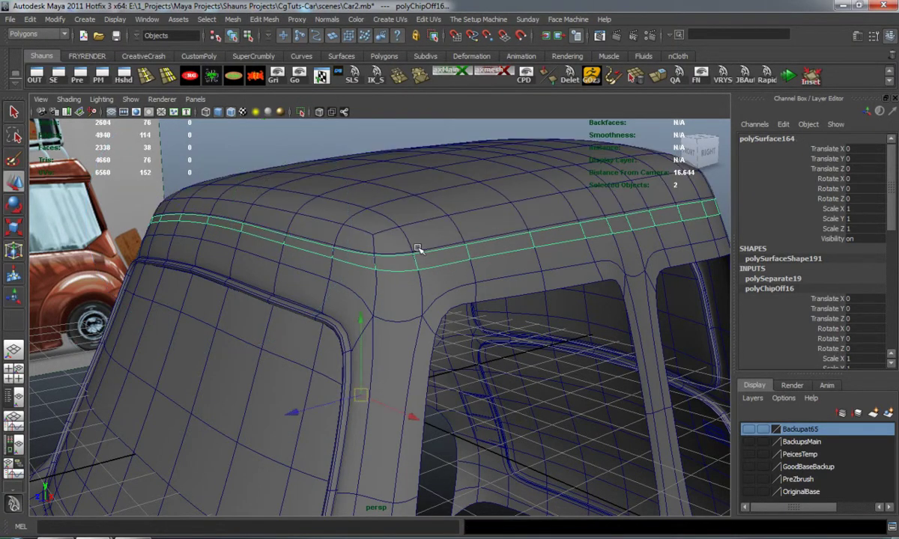
scroll(379, 274, "up", 2)
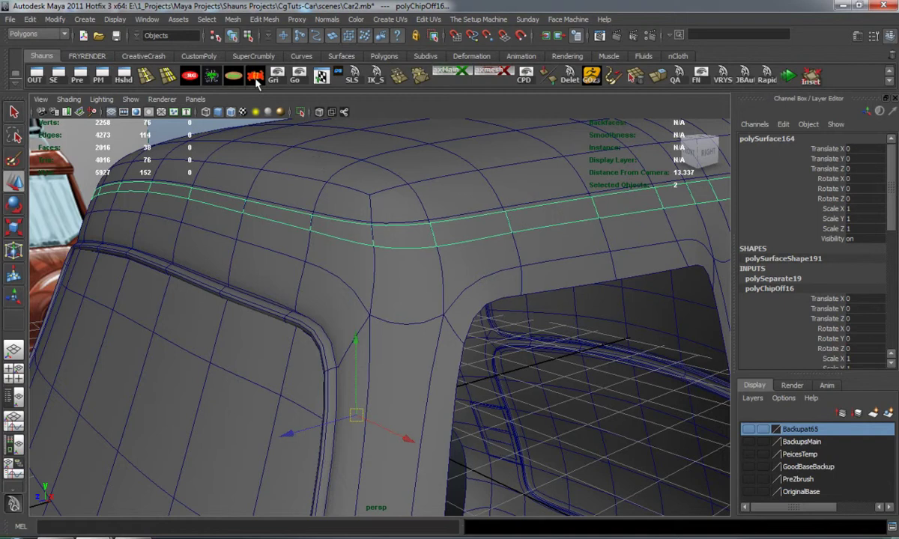
Delete the roof piece's original lowest ring of faces beneath the duplicated strip.
left_click(359, 198)
left_click_drag(360, 199, 357, 221, "alt")
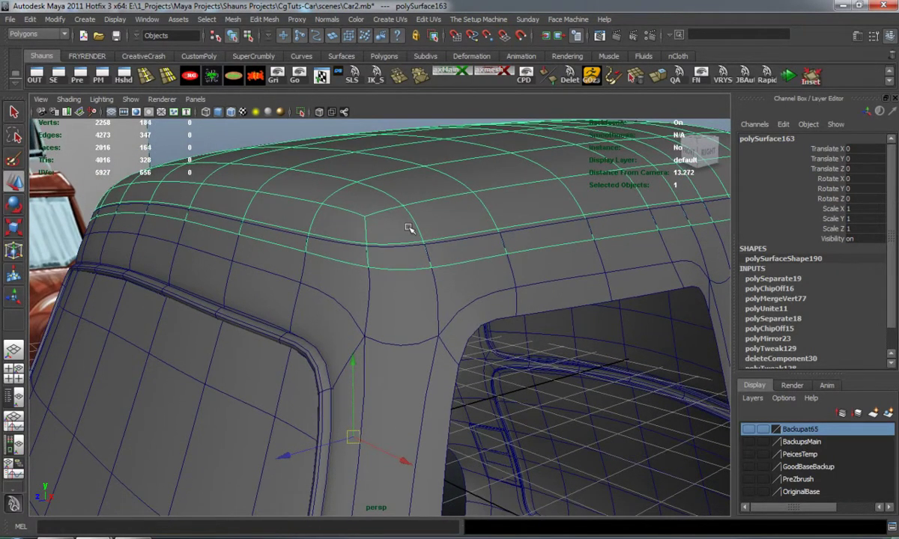
right_click_drag(409, 229, 409, 250)
left_click(396, 257)
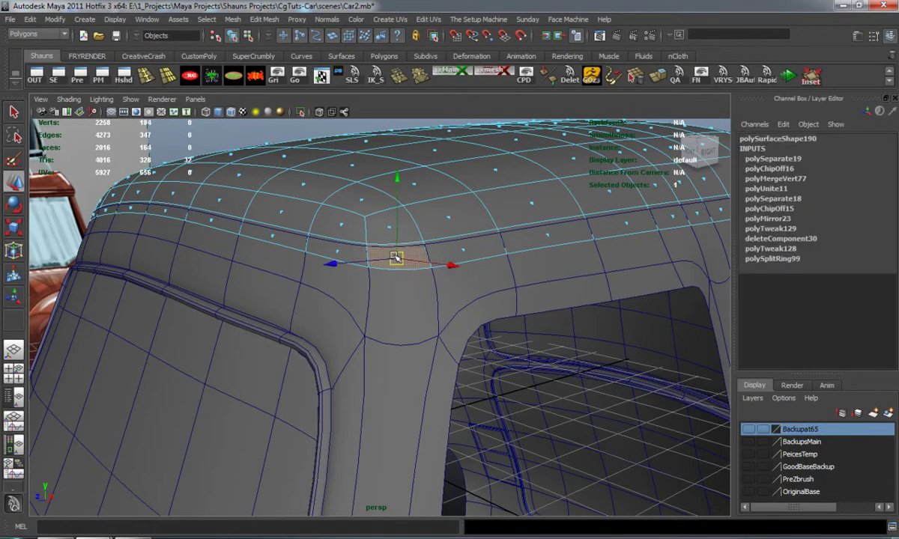
double_click(337, 252, "shift")
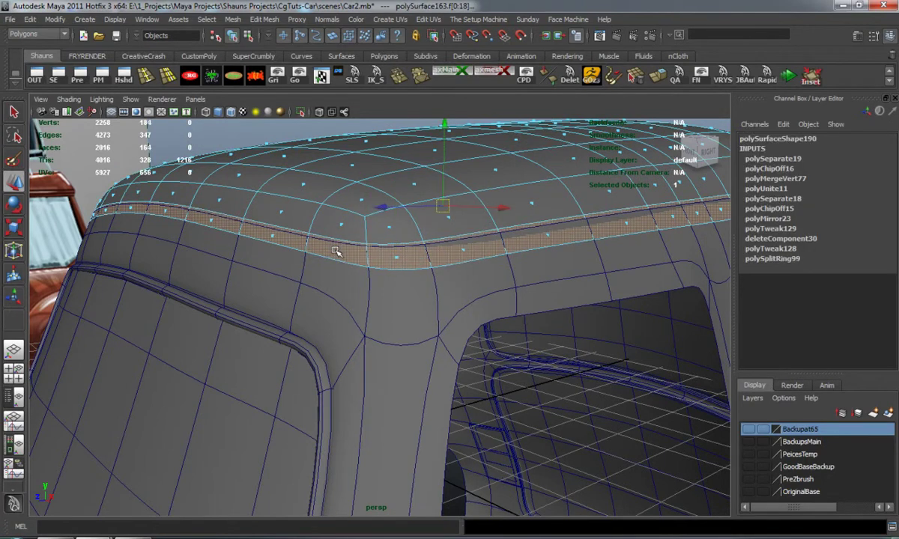
key("Delete")
Extrude all faces of the duplicated roof strip outward by about 0.056 along local Z.
left_click_drag(341, 255, 395, 290, "alt")
right_click_drag(395, 291, 447, 271)
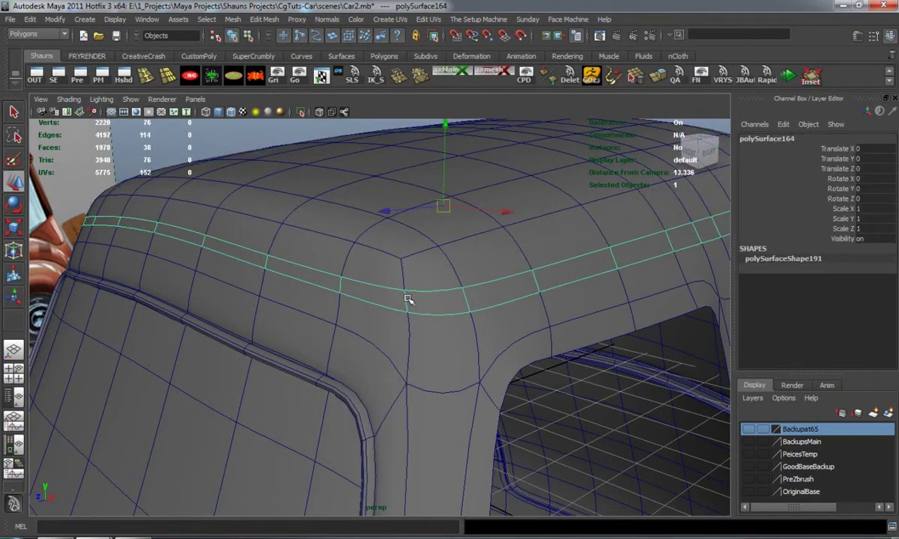
right_click_drag(401, 299, 436, 277)
double_click(389, 289)
left_click(652, 78)
mouse_move(385, 278)
left_mouse_down("alt")
mouse_move(375, 303)
mouse_move(438, 307)
mouse_move(372, 280)
left_mouse_up("alt")
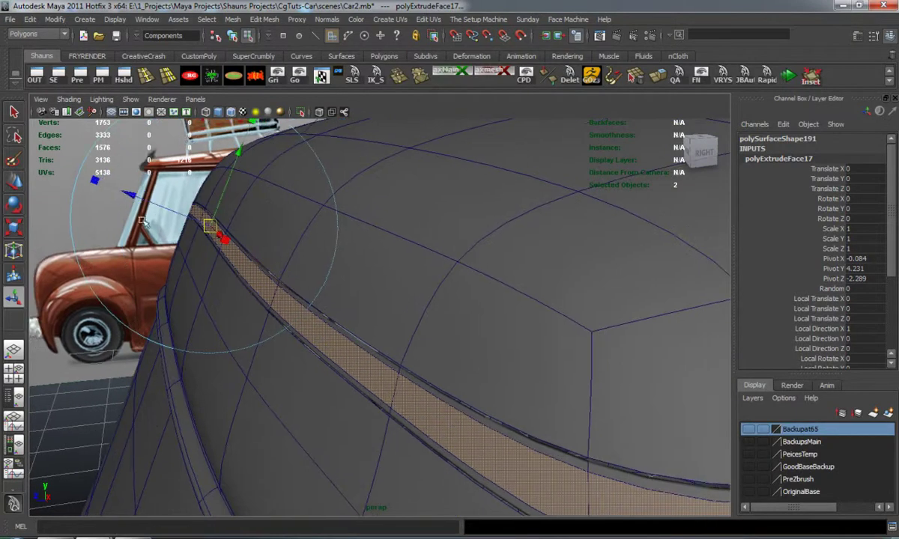
left_click_drag(132, 195, 123, 196)
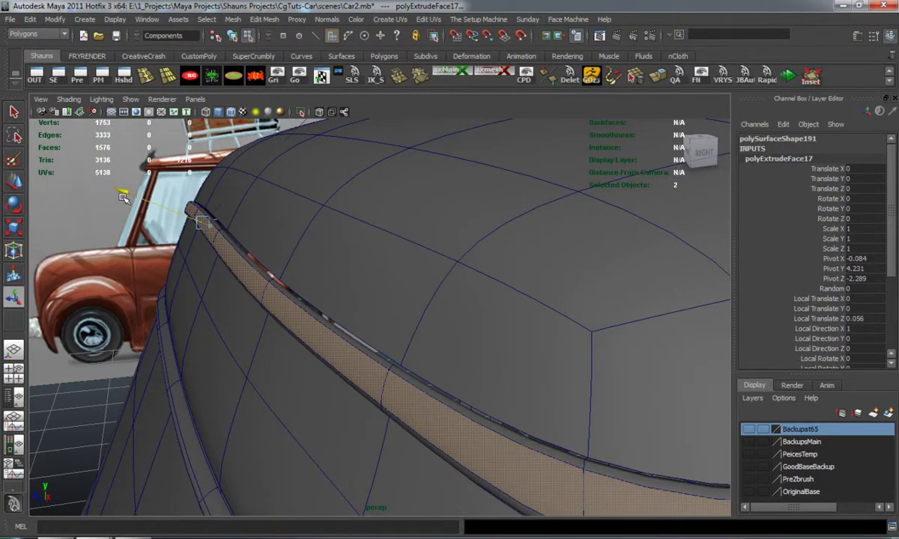
left_click(84, 357)
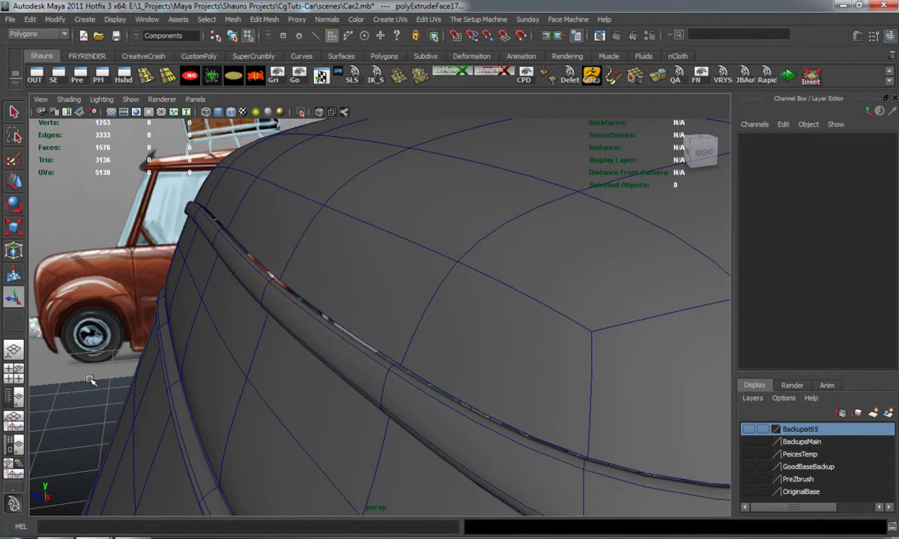
Turn off the trim strip's smooth preview and insert two edge loops along its top rim, near the inner and outer edges.
left_click(274, 311)
key("1")
scroll(257, 303, "up", 5)
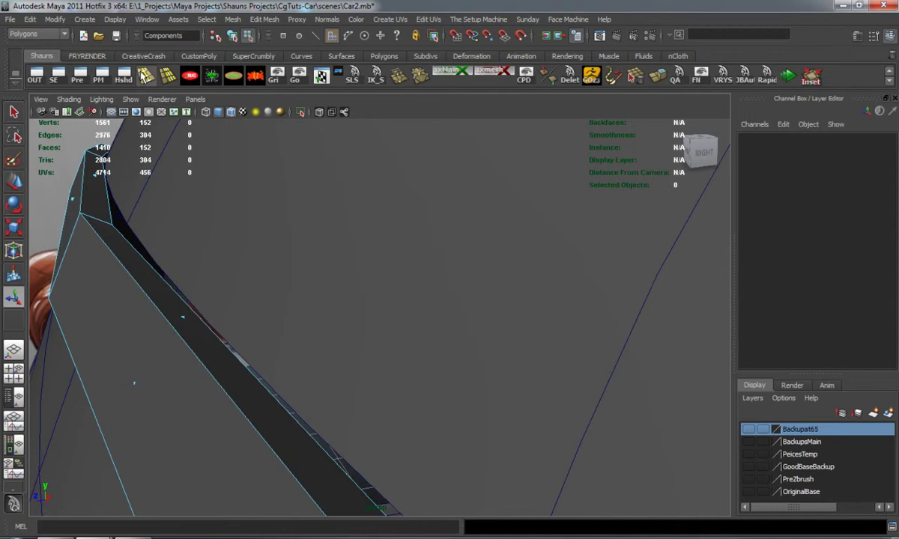
left_click(146, 75)
left_click(102, 220)
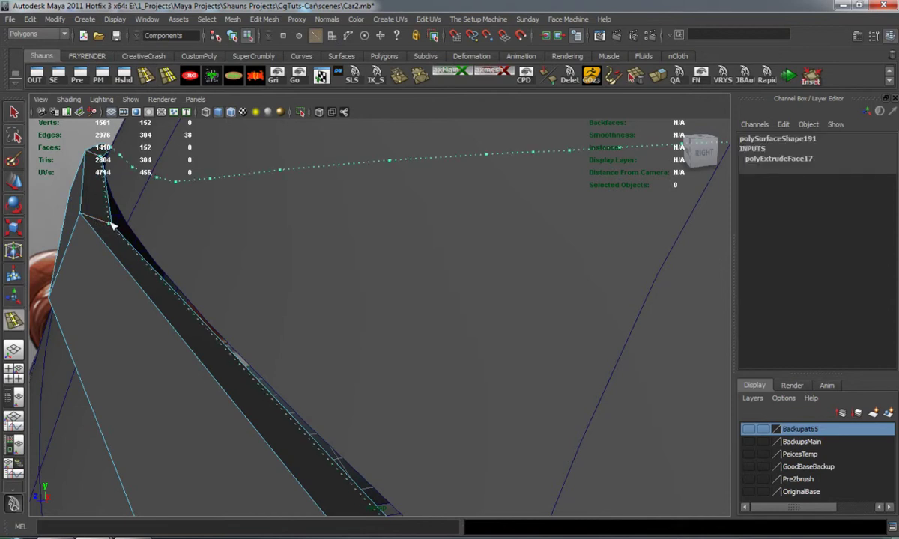
left_click_drag(112, 224, 83, 240)
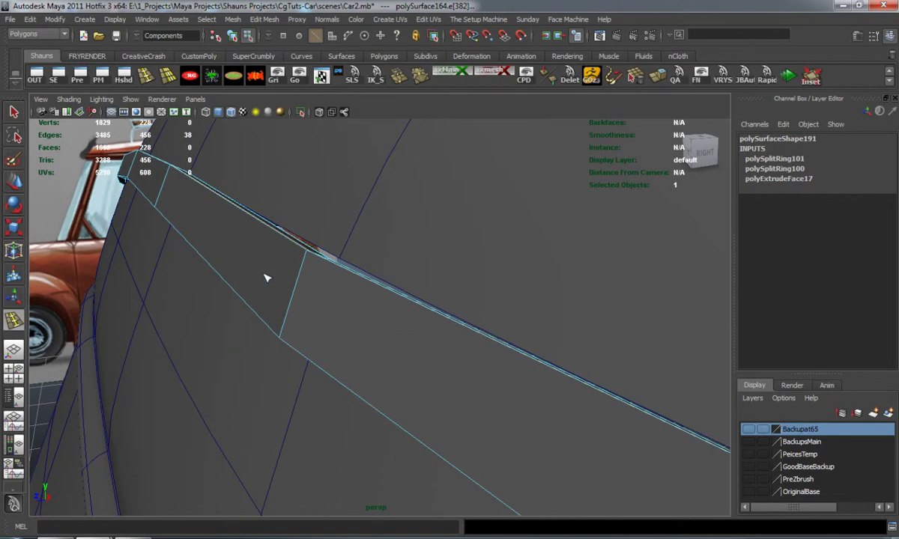
Insert three edge loops around the strip's outer face: one midway, one near its upper edge and one near its lower edge.
left_click(296, 298)
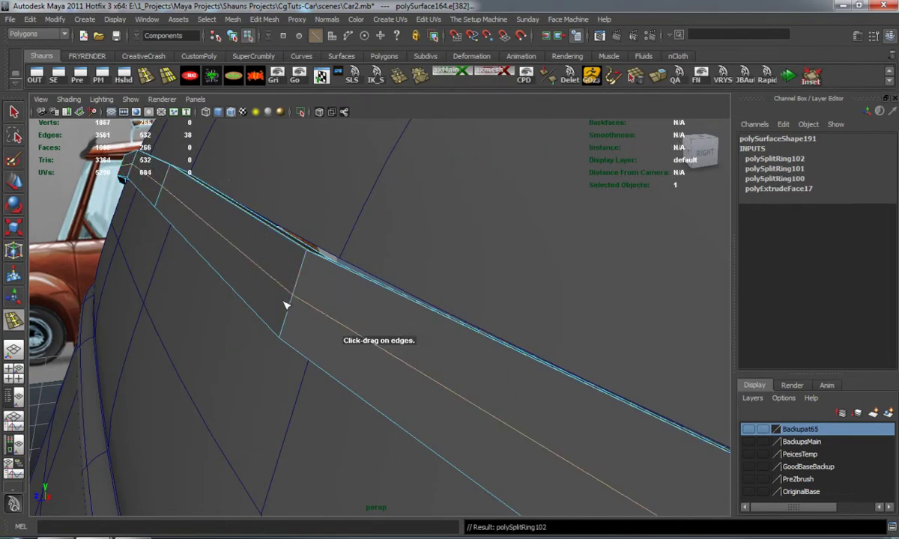
left_click_drag(287, 305, 283, 302, "alt")
left_click(186, 338)
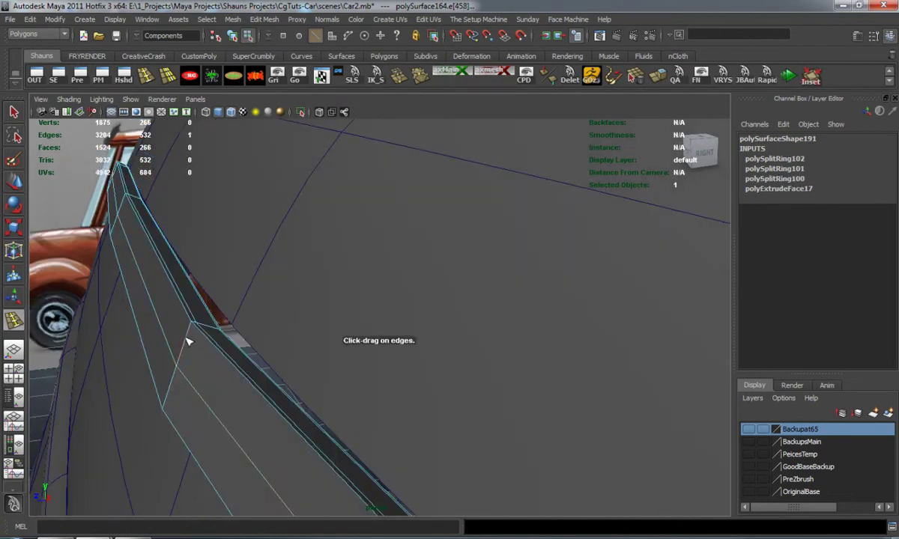
left_click(195, 328)
left_click_drag(197, 331, 252, 308, "alt")
left_click(345, 257)
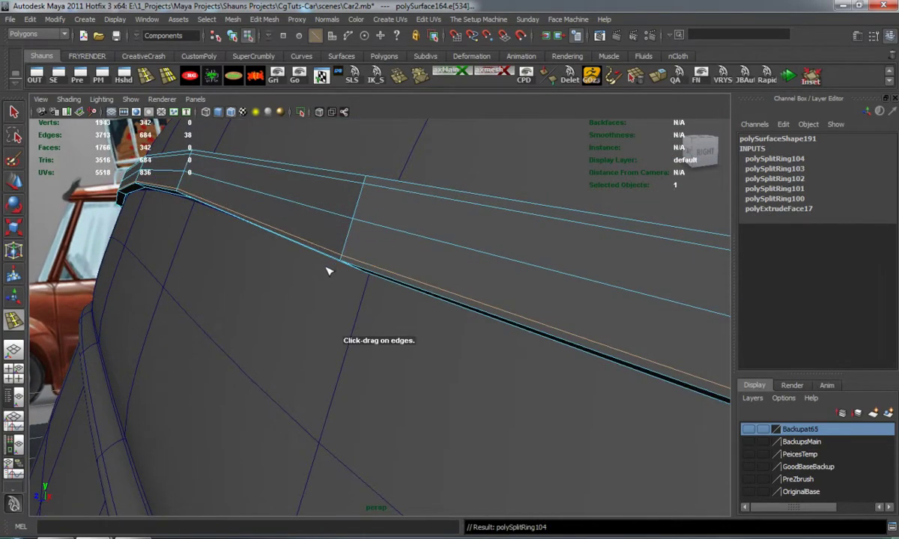
Insert edge loops near both borders of the strip's underside, then return to object mode with nothing selected.
left_click_drag(328, 267, 309, 335, "alt")
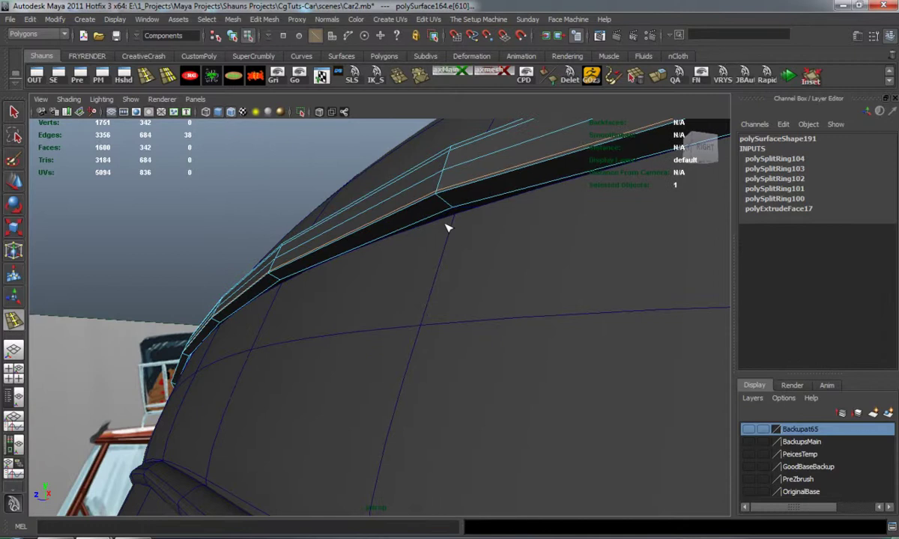
left_click(442, 200)
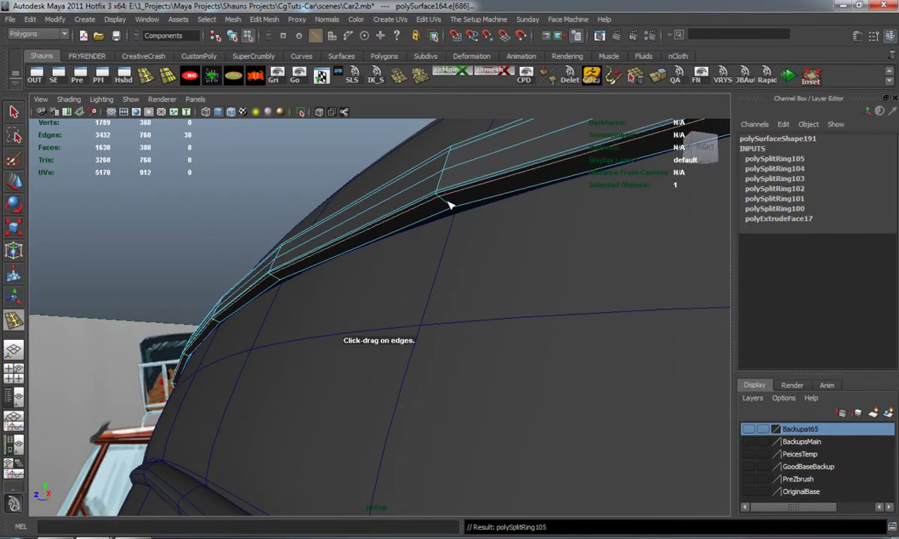
left_click(452, 210)
left_click_drag(420, 233, 448, 287, "alt")
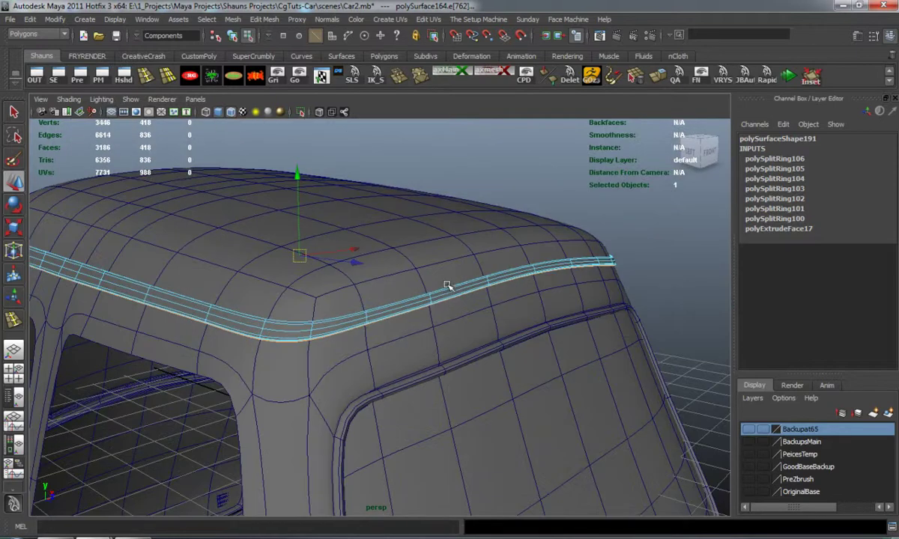
right_click_drag(446, 293, 486, 271)
left_click(560, 190)
Select the ring of faces along the trim strip's top rim and split it off as a separate piece with Duplicate Face.
left_click_drag(517, 243, 326, 259, "alt")
middle_click_drag(325, 259, 313, 286, "alt")
scroll(314, 286, "up", 5)
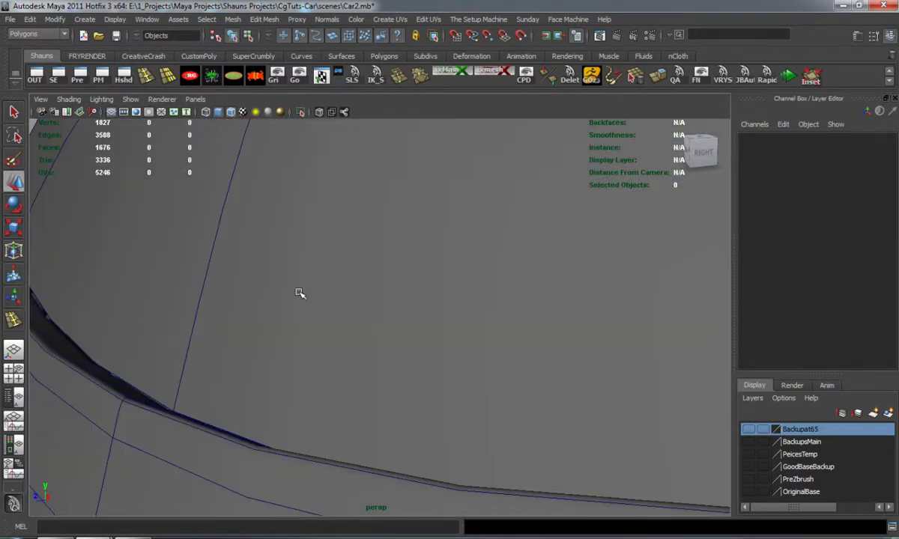
mouse_move(300, 293)
left_mouse_down("alt")
mouse_move(346, 291)
mouse_move(289, 322)
mouse_move(339, 263)
mouse_move(304, 300)
left_mouse_up("alt")
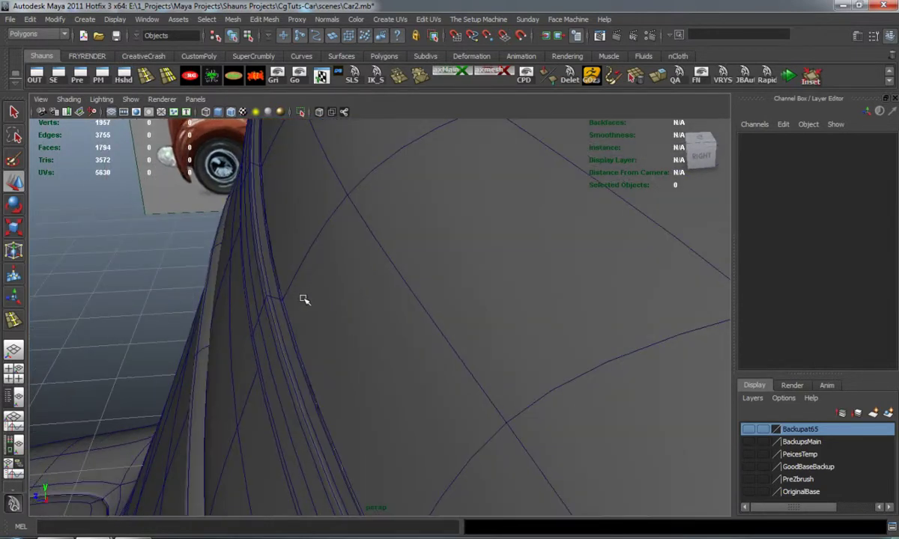
right_click_drag(272, 311, 267, 332)
key("1")
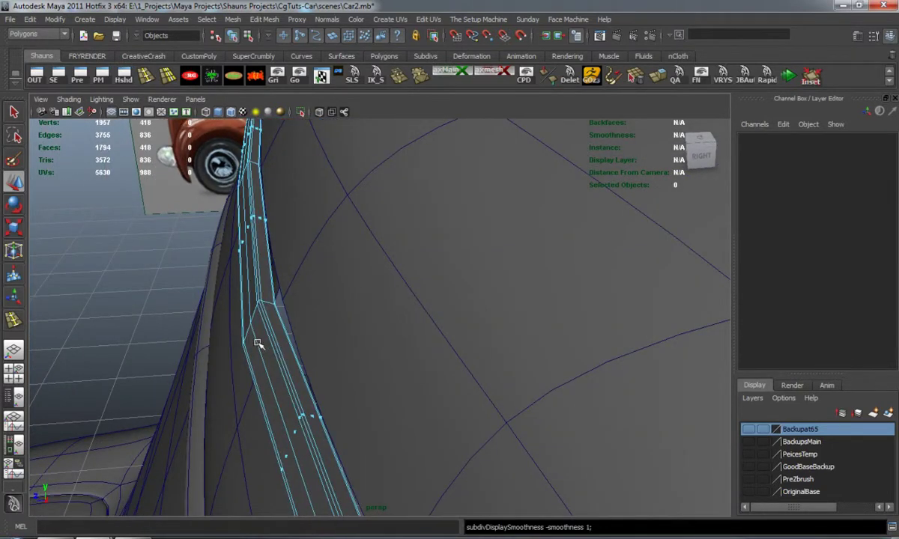
middle_click_drag(258, 343, 265, 327, "alt")
left_click_drag(264, 327, 239, 216, "alt")
left_click(291, 364)
double_click(236, 212, "shift")
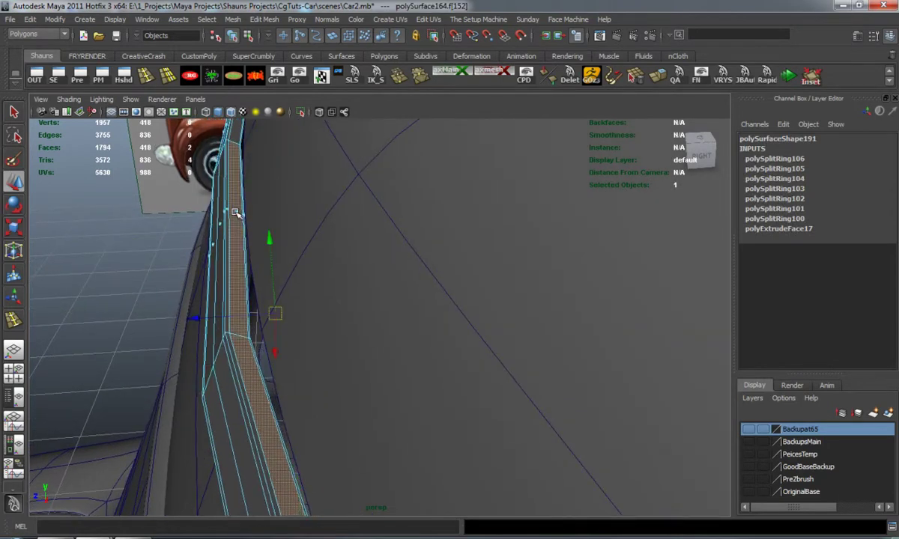
scroll(251, 283, "down", 5)
left_click_drag(251, 283, 271, 278, "alt")
middle_click_drag(271, 278, 235, 283, "alt")
scroll(235, 283, "up", 5)
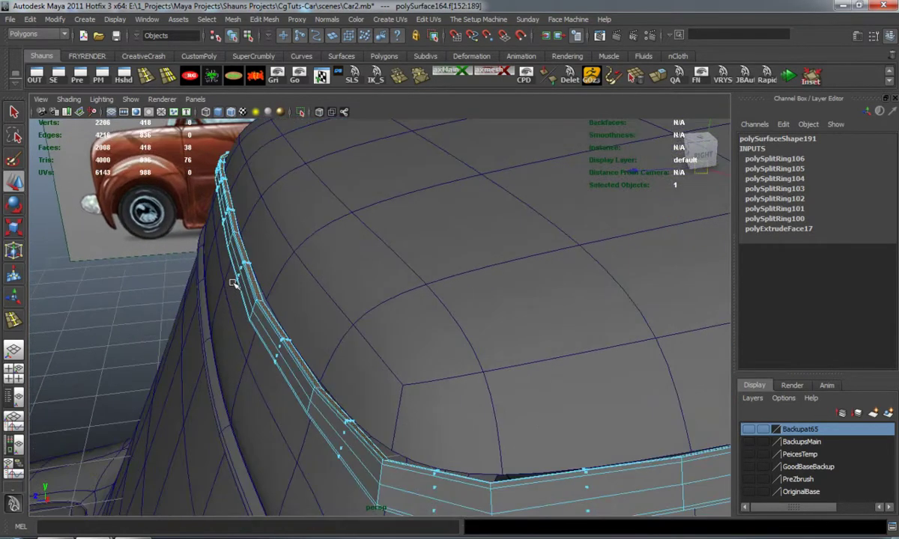
left_click(264, 18)
left_click(296, 240)
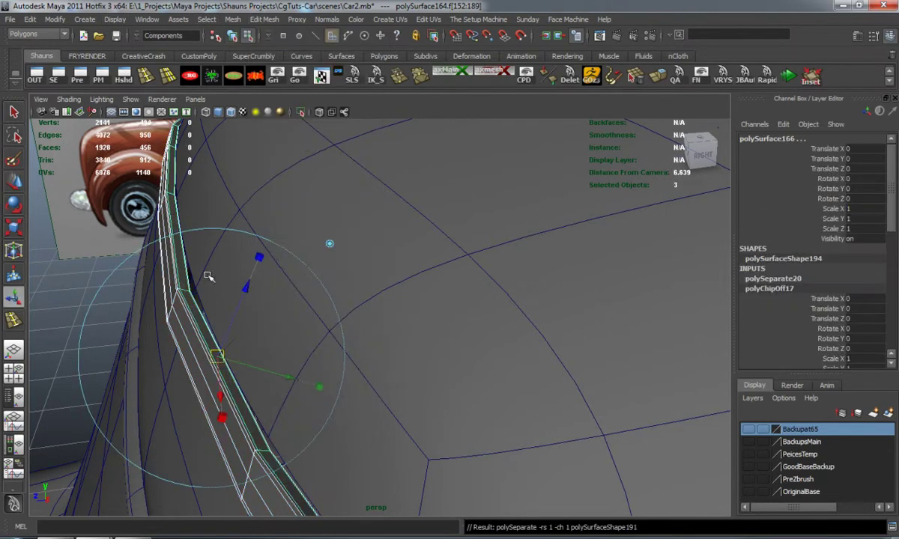
Smooth-preview the strip and its duplicated top ring, leaving only the ring selected.
key("F8")
key("3")
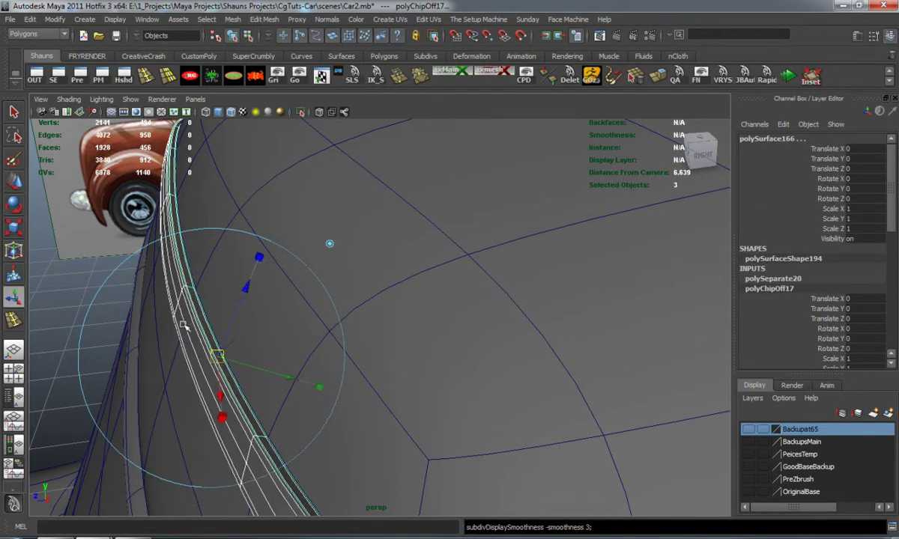
key("w")
left_click(188, 321, "shift")
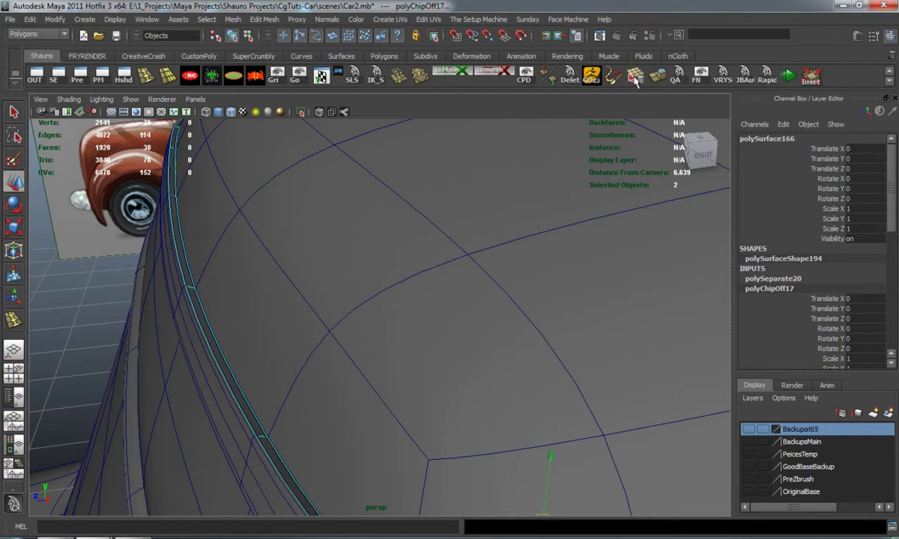
Extrude the duplicated top ring outward by about 0.025 along local Z.
left_click(657, 75)
middle_click_drag(393, 305, 406, 287, "alt")
scroll(404, 286, "up", 1)
left_click_drag(270, 215, 282, 212)
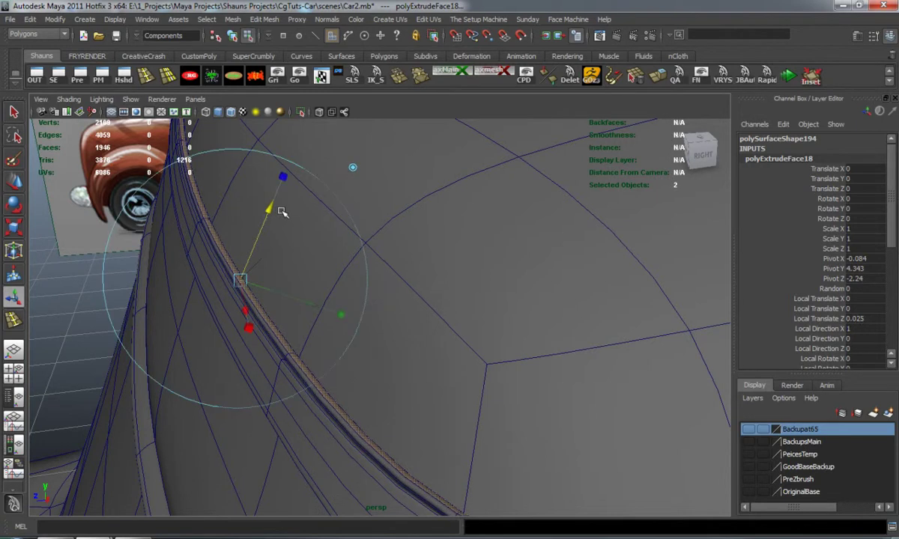
left_click(48, 313)
Insert three edge loops around the extruded top ring, then smooth-preview it and deselect it in object mode.
right_click_drag(129, 304, 151, 305, "alt")
left_click_drag(151, 305, 183, 307, "alt")
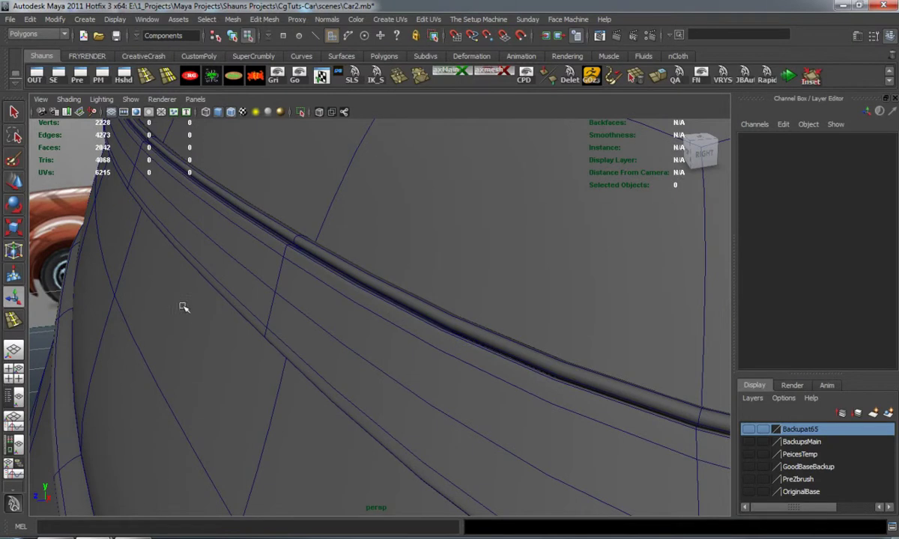
left_click(302, 248)
key("1")
left_click_drag(300, 254, 312, 257, "alt")
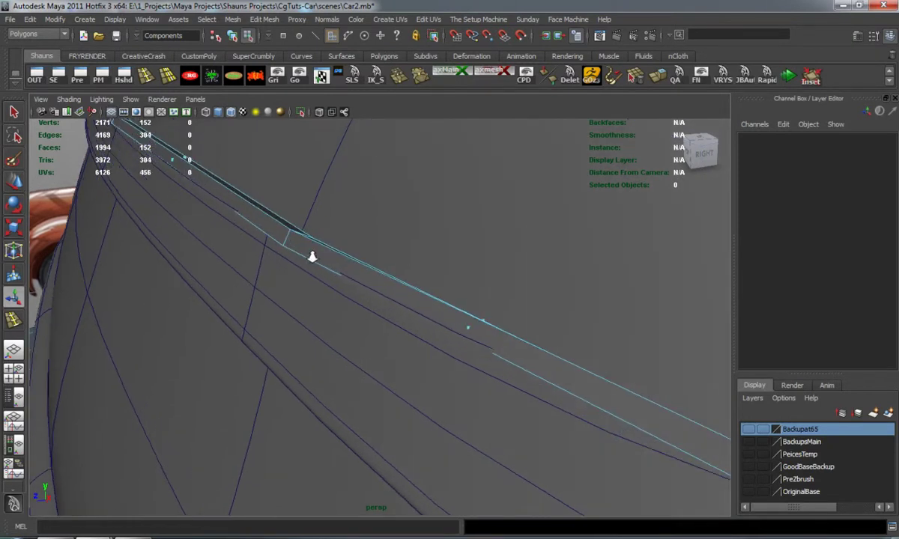
left_click(146, 76)
left_click_drag(284, 239, 216, 347)
key("3")
right_click_drag(185, 328, 229, 300)
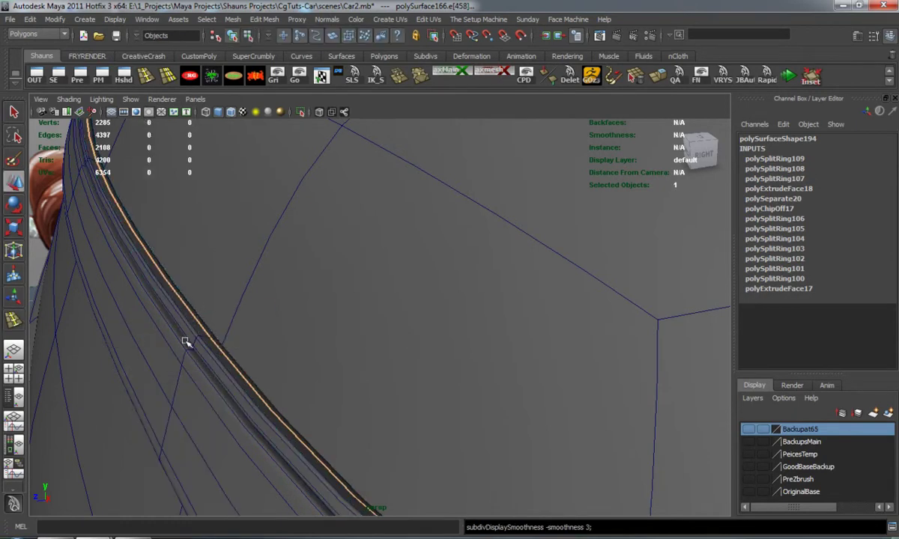
scroll(186, 343, "down", 10)
left_click_drag(192, 339, 164, 338, "alt")
left_click(109, 265)
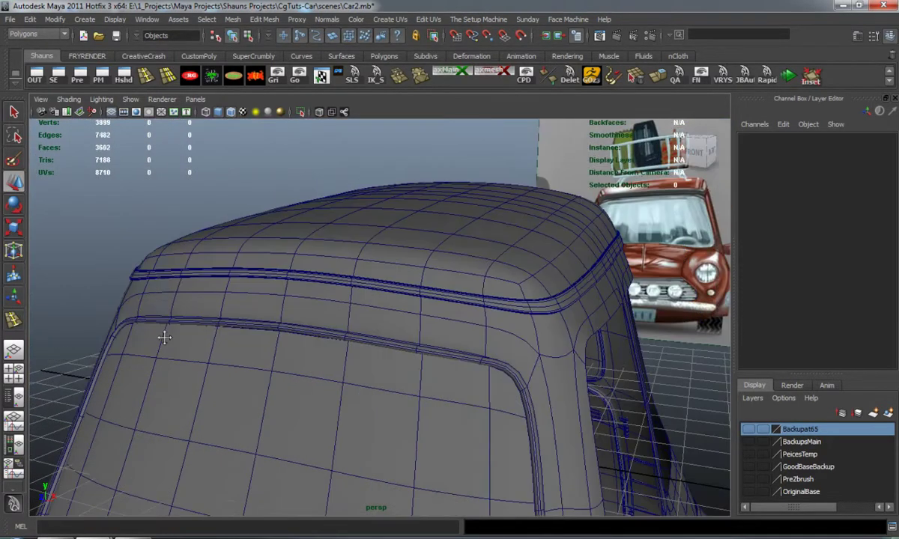
Select the ring of faces along the trim strip's underside and split it off as a separate piece with Duplicate Face.
middle_click_drag(164, 338, 104, 342, "alt")
scroll(104, 341, "up", 5)
left_click_drag(230, 344, 353, 301, "alt")
scroll(254, 320, "up", 6)
right_click(361, 281)
left_click(364, 311)
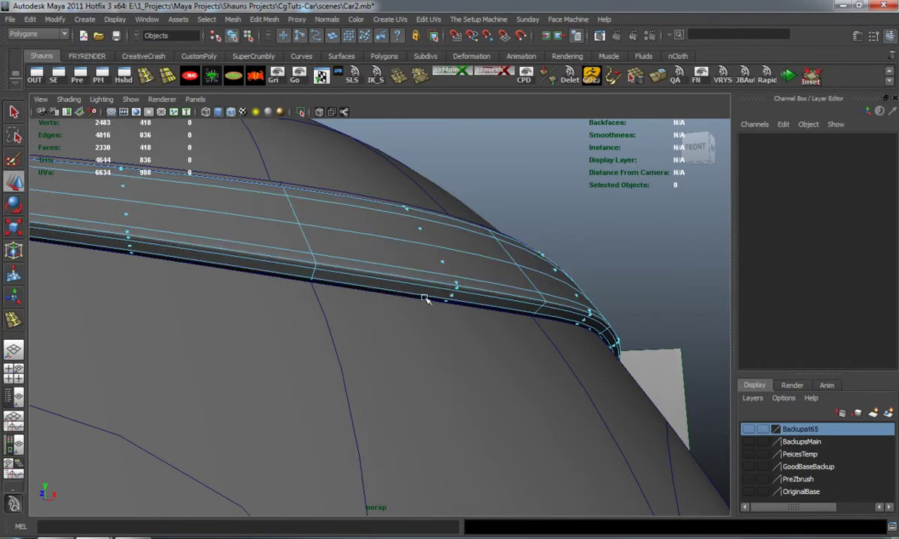
left_click(451, 300)
left_click_drag(283, 312, 301, 306, "alt")
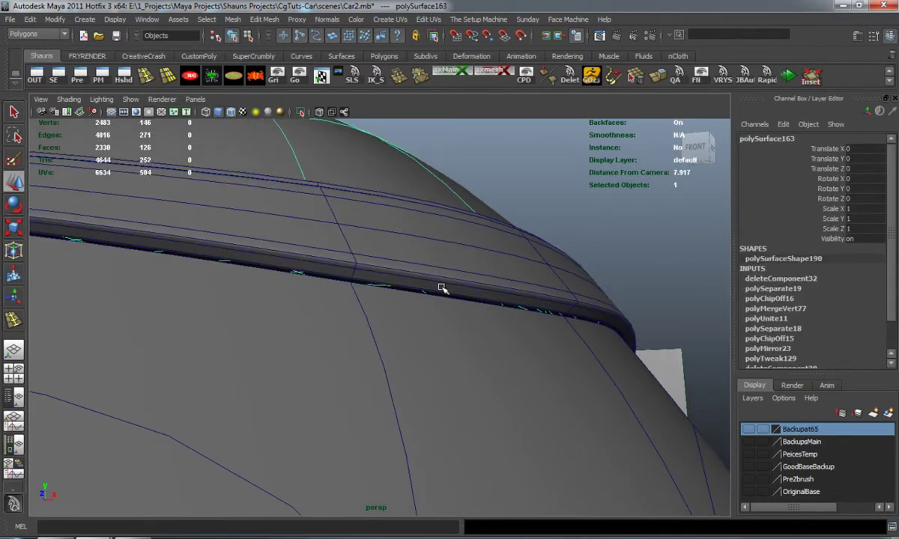
key("ctrl+z")
left_click(487, 295)
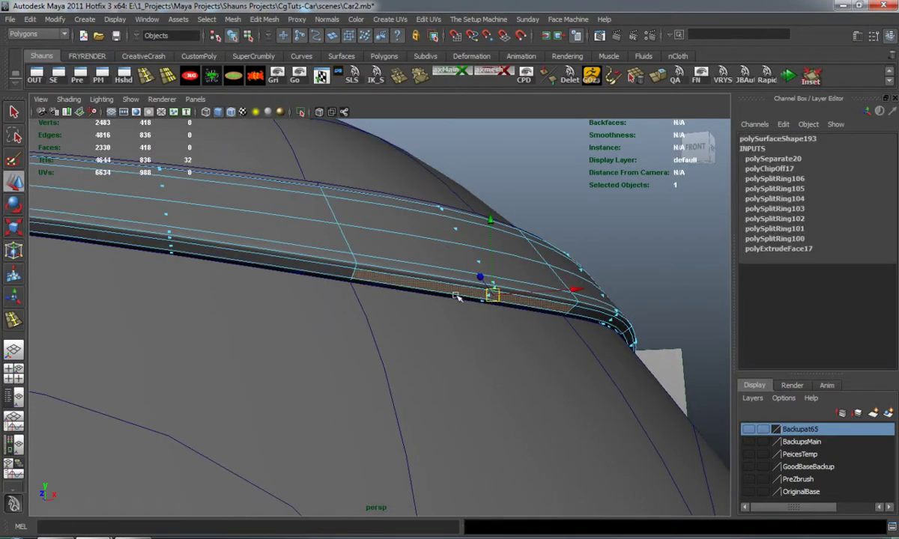
left_click(171, 246, "shift")
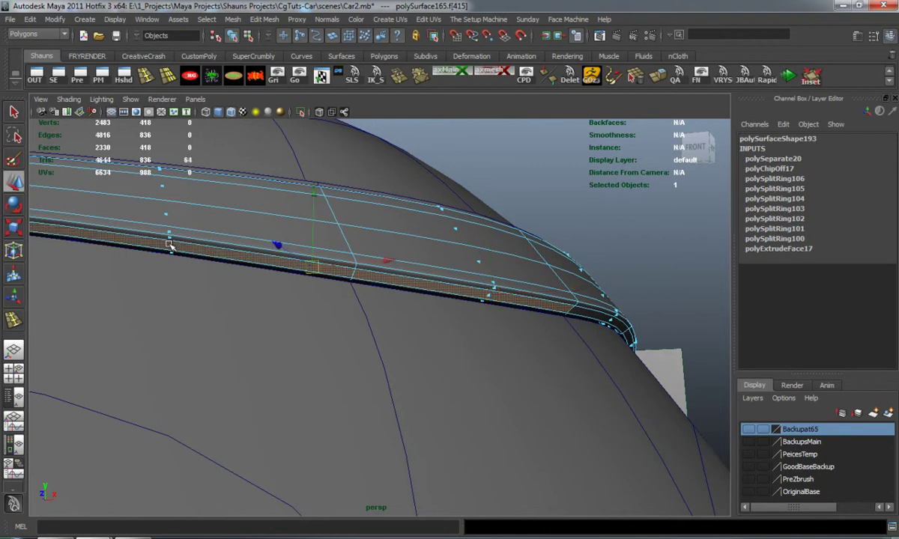
left_click(263, 20)
left_click(262, 231)
Smooth-preview the strip and its duplicated underside ring, keep only the ring selected and delete its construction history.
right_click(365, 251)
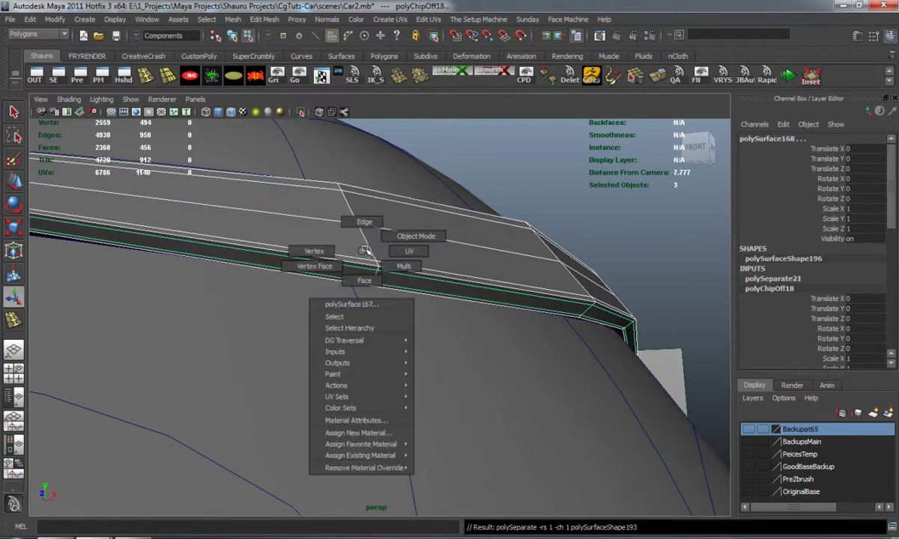
left_click(390, 238)
key("3")
left_click(474, 242, "shift")
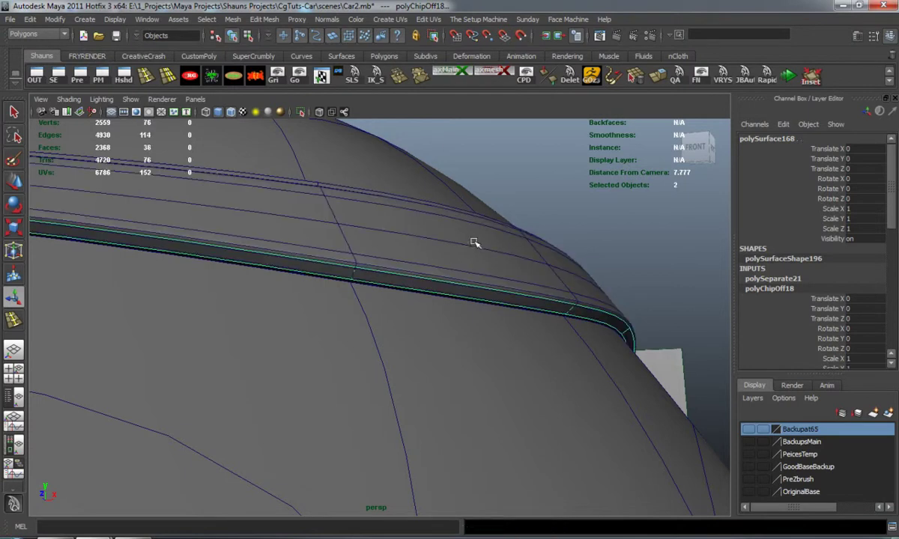
left_click(270, 82)
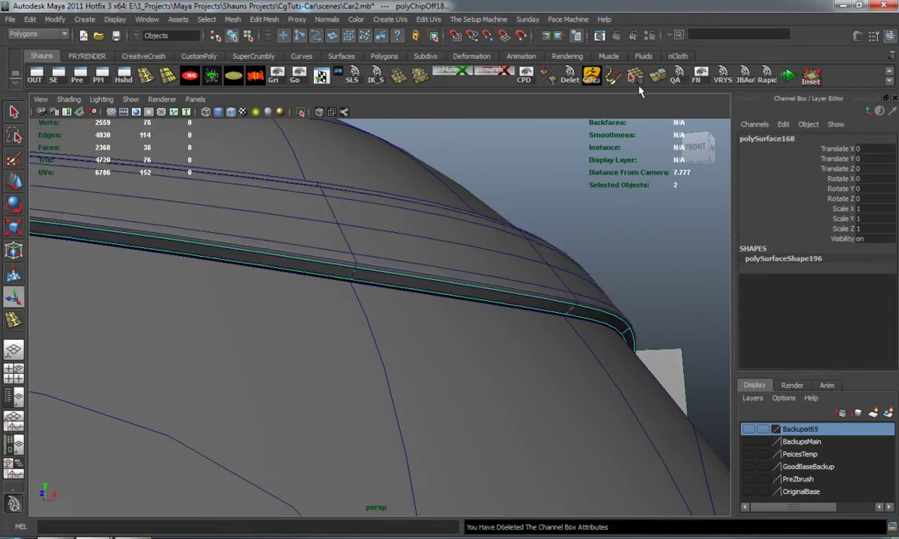
Extrude the duplicated underside ring outward along local Z into a thin bead below the trim strip.
key("w")
key("ctrl+e")
left_click_drag(273, 321, 565, 350, "alt")
left_click_drag(336, 360, 327, 370)
right_click_drag(242, 308, 201, 241, "alt")
left_click(191, 212)
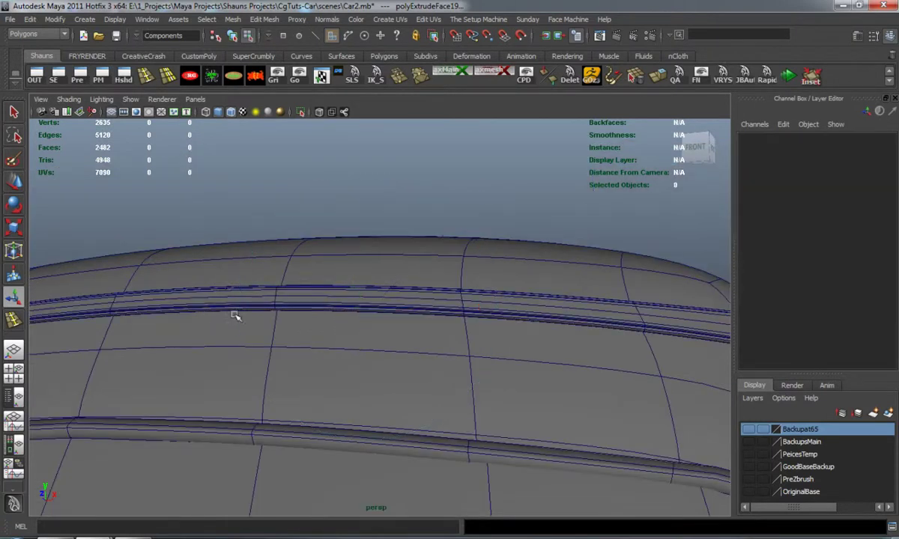
Turn off the underside bead's smooth preview and insert four edge loops: midway and near both edges of its lower face, and along its side.
right_click_drag(263, 359, 473, 354, "alt")
left_click(338, 269)
key("1")
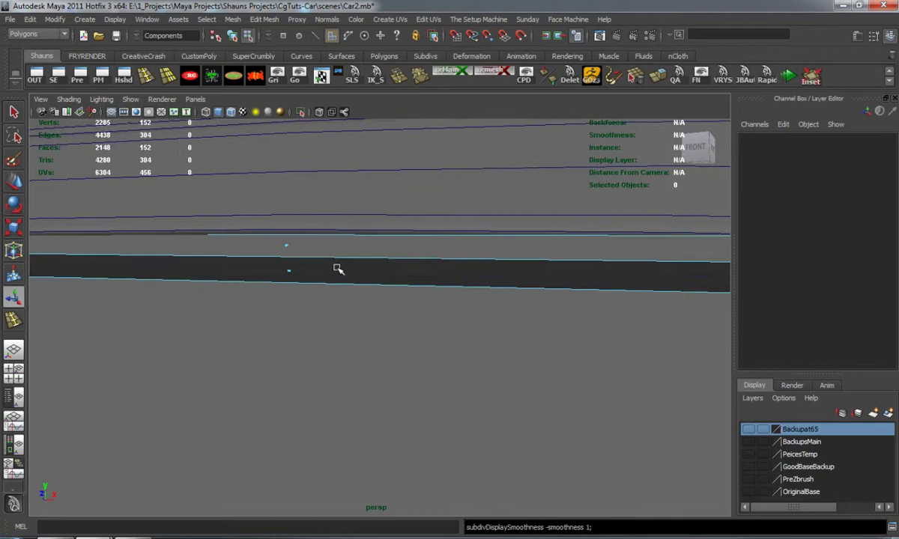
left_click(144, 78)
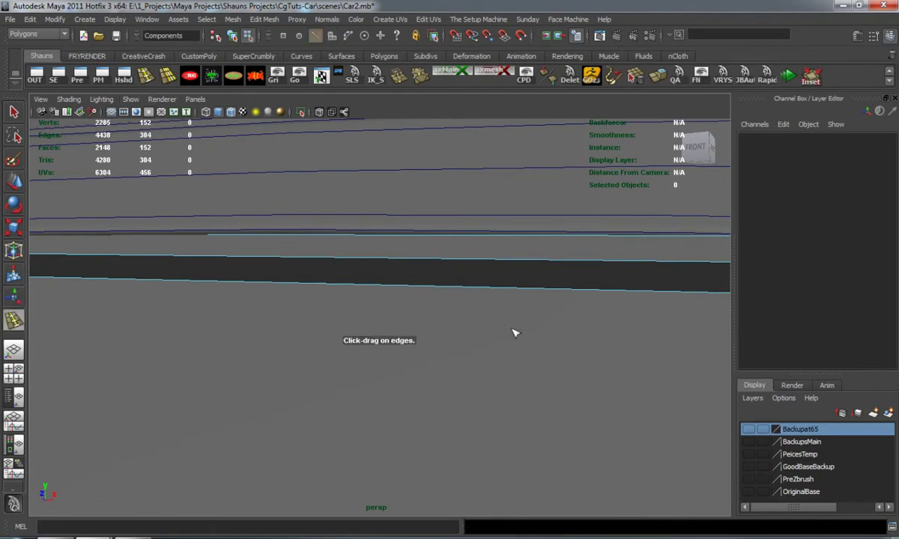
middle_click_drag(535, 315, 455, 313, "alt")
left_click(287, 279)
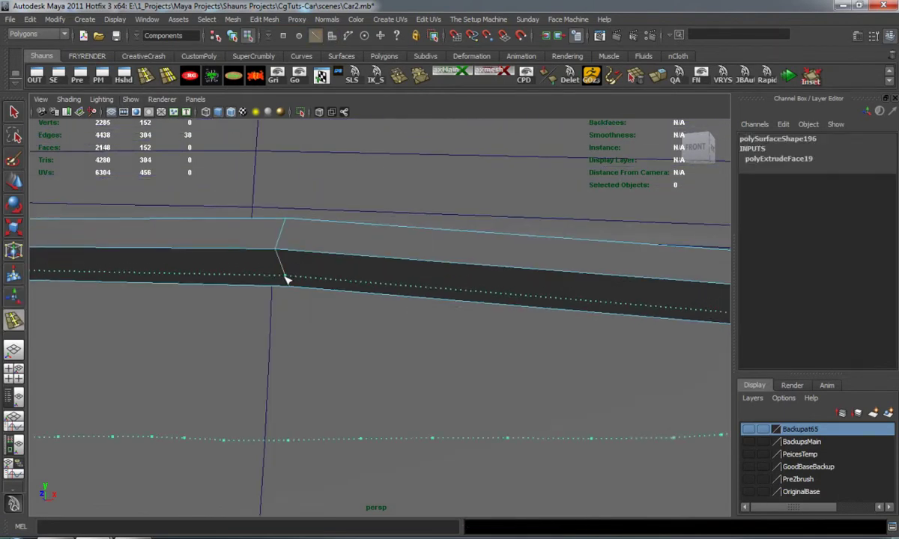
left_click(279, 260)
left_click(285, 276)
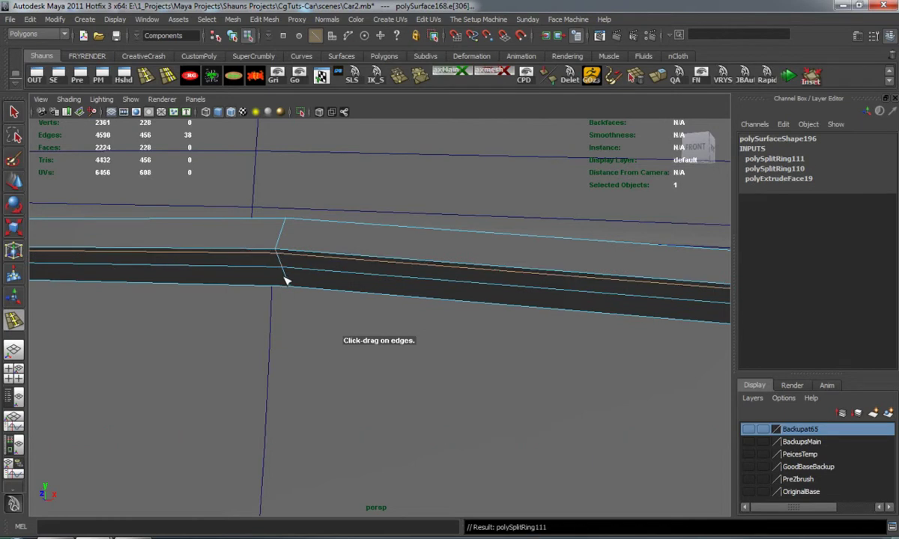
left_click(288, 284)
left_click_drag(282, 240, 279, 249)
left_click_drag(255, 301, 187, 354, "alt")
middle_click_drag(187, 354, 254, 307, "alt")
left_click_drag(255, 308, 314, 311, "alt")
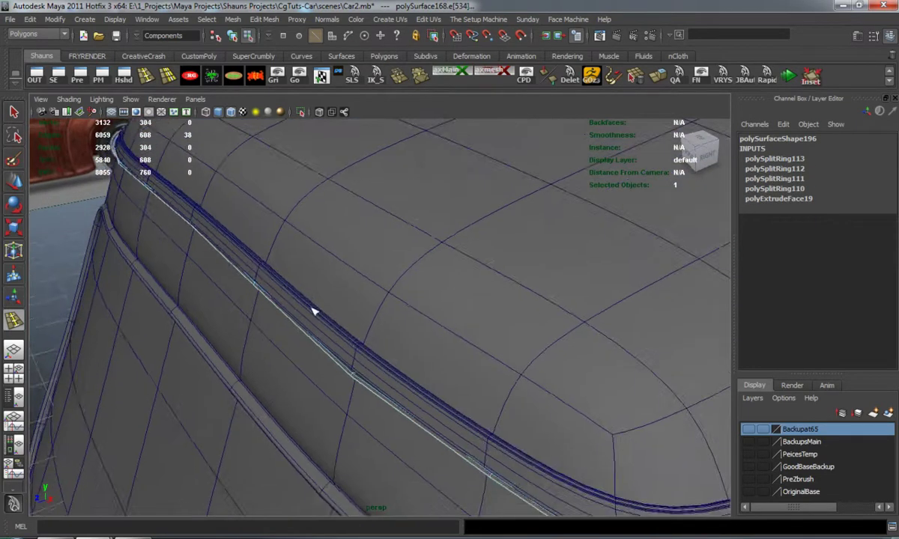
Insert three more edge loops along the underside bead, near both edges of its top face and high on its side, and smooth-preview it.
right_click_drag(314, 311, 306, 306, "alt")
middle_click_drag(305, 306, 317, 263, "alt")
right_click_drag(317, 263, 424, 309, "alt")
scroll(424, 309, "up", 2)
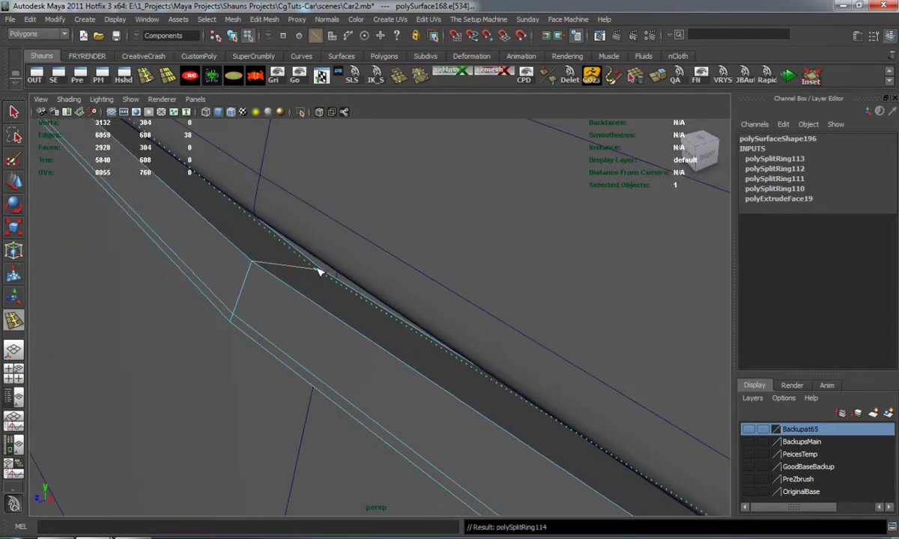
left_click(309, 270)
left_click(264, 278)
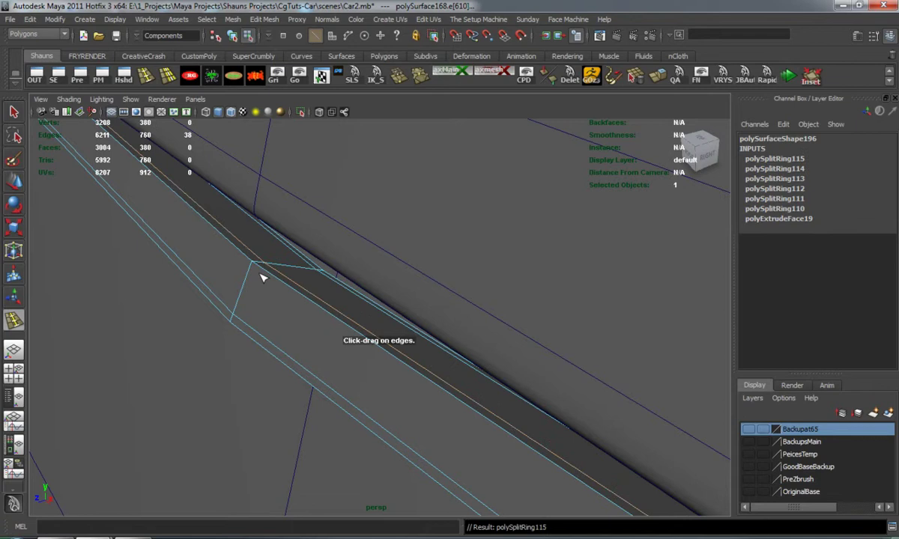
left_click(251, 274)
key("w")
key("3")
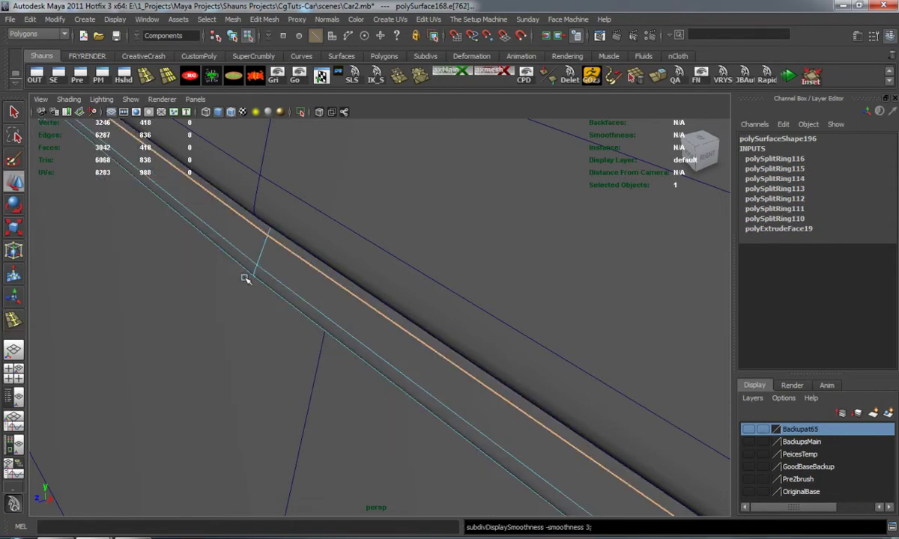
right_click_drag(245, 278, 267, 264)
left_click(268, 266)
scroll(297, 300, "down", 5)
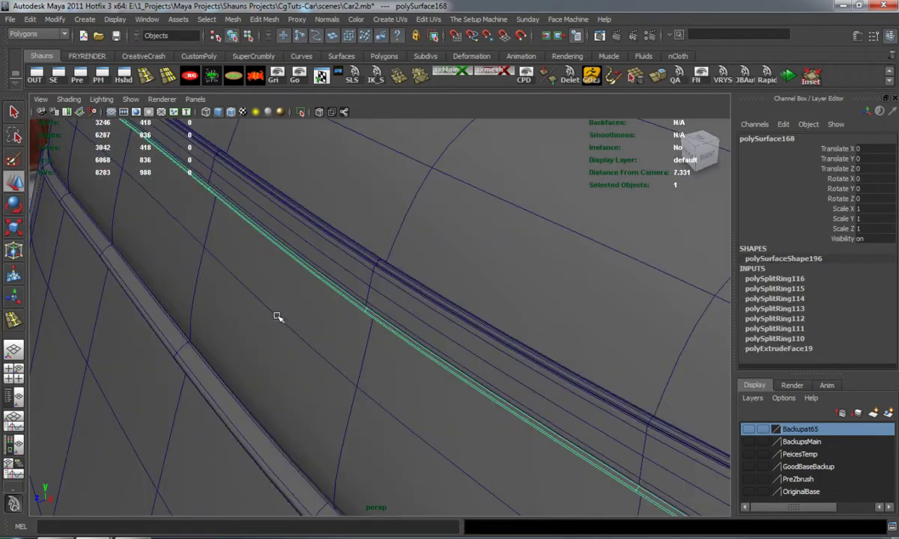
Select the trim strip with its upper and lower beads and convert their smooth mesh previews to polygons.
left_click(272, 316, "shift")
left_click_drag(271, 317, 337, 277, "alt")
left_click(335, 225, "shift")
scroll(305, 306, "down", 3)
right_click_drag(327, 258, 416, 276, "alt")
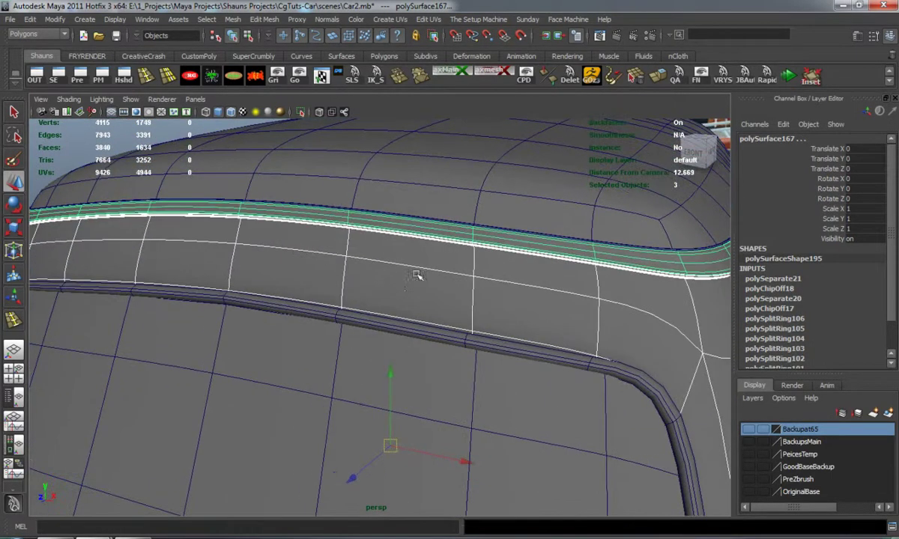
left_click(398, 285, "shift")
middle_click_drag(384, 302, 377, 345, "alt")
right_click_drag(330, 325, 566, 331, "alt")
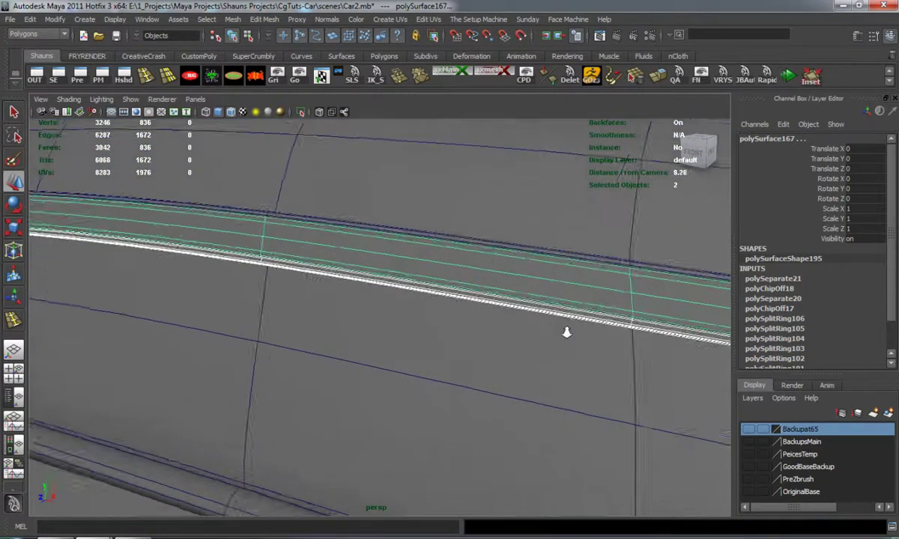
left_click_drag(502, 327, 462, 343, "alt")
left_click(359, 275, "shift")
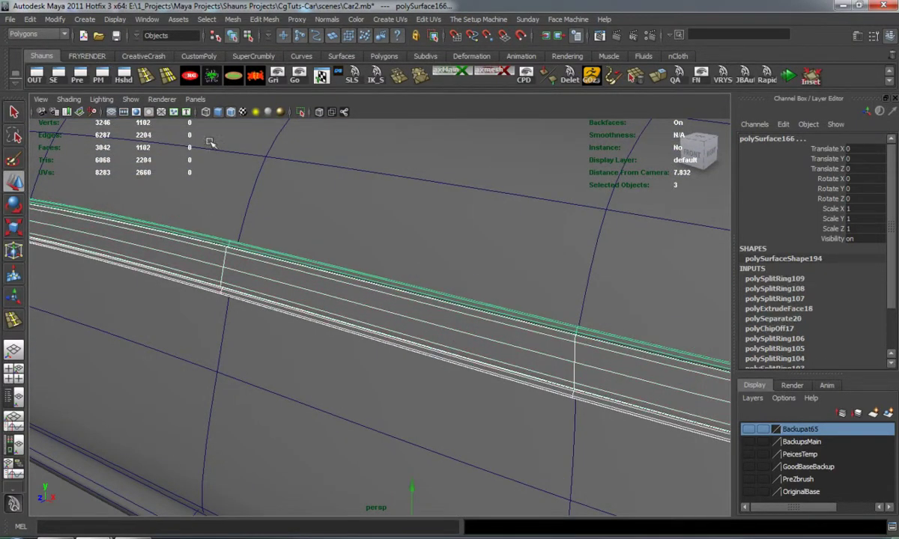
left_click(56, 18)
mouse_move(131, 219)
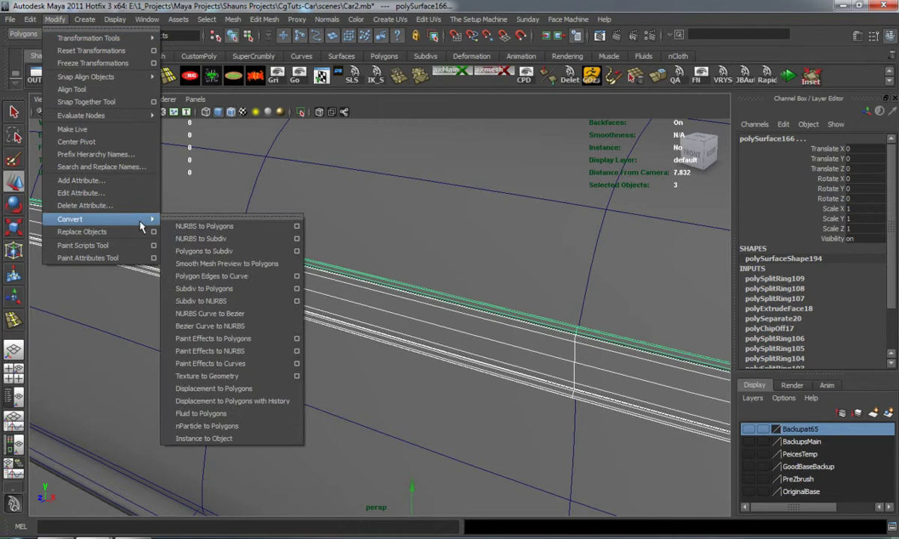
left_click(255, 264)
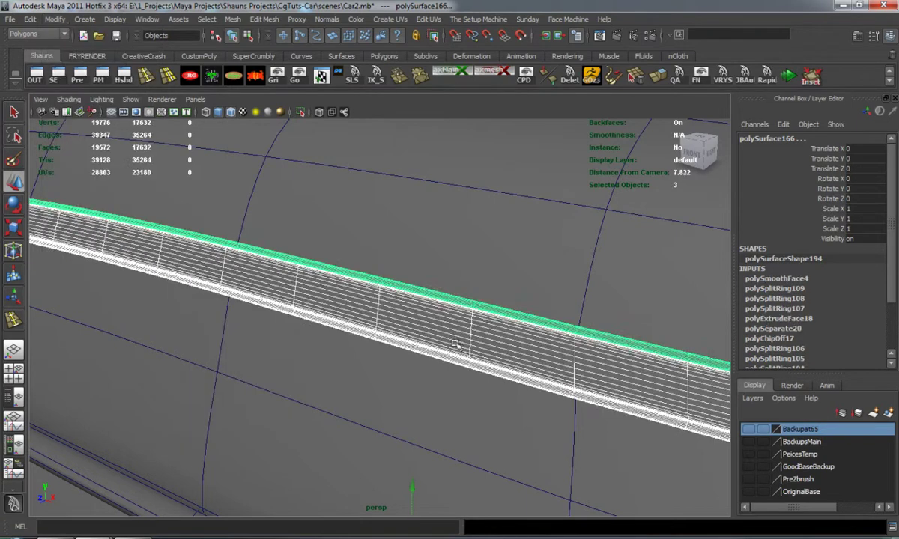
Set the smoothing divisions of the three converted trim pieces to 1 and smooth-preview them.
left_click(792, 282)
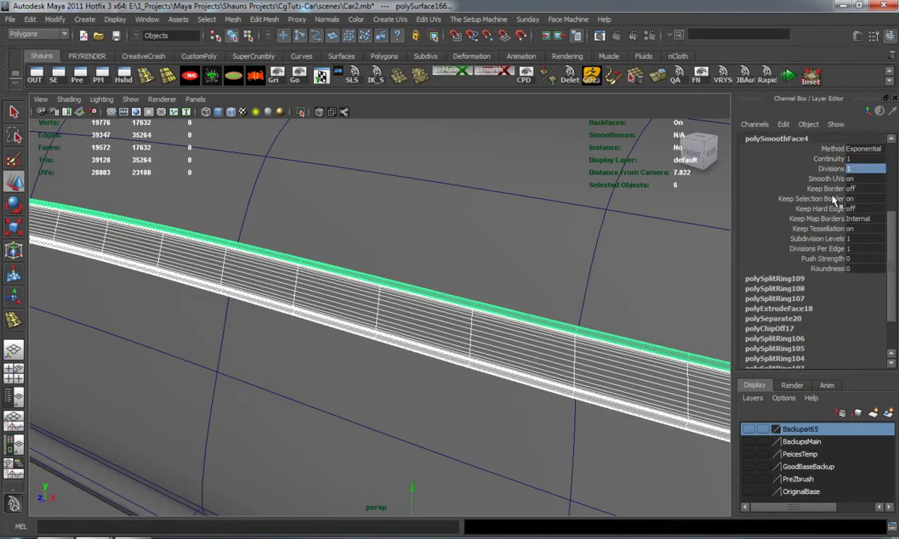
key("Return")
right_click_drag(431, 314, 390, 356, "alt")
left_click_drag(377, 360, 417, 355, "alt")
key("3")
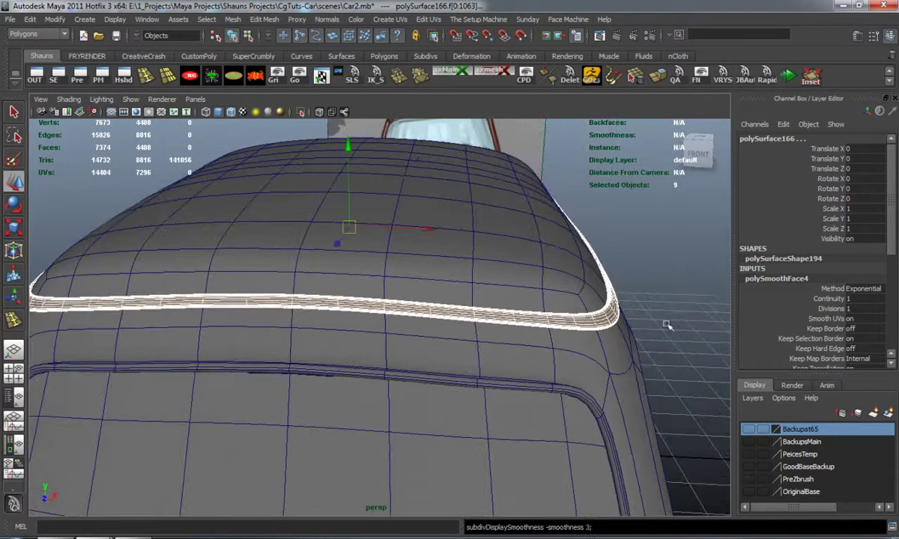
left_click(639, 327)
left_click_drag(639, 328, 514, 347, "alt")
Raise the roof panel to 0.04 in Translate Y so it sits slightly higher above the trim.
left_click(429, 321)
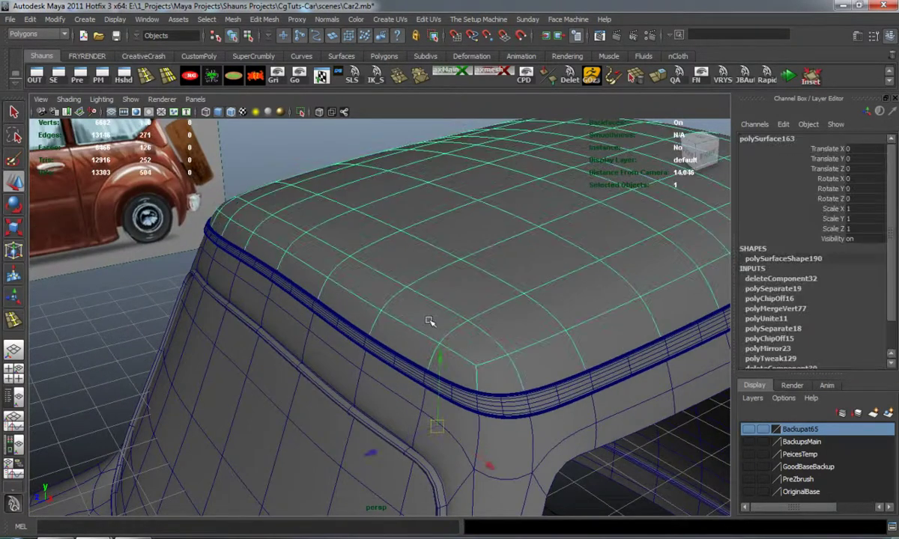
right_click_drag(430, 321, 495, 416, "alt")
middle_click_drag(494, 416, 425, 334, "alt")
left_click_drag(425, 333, 370, 322, "alt")
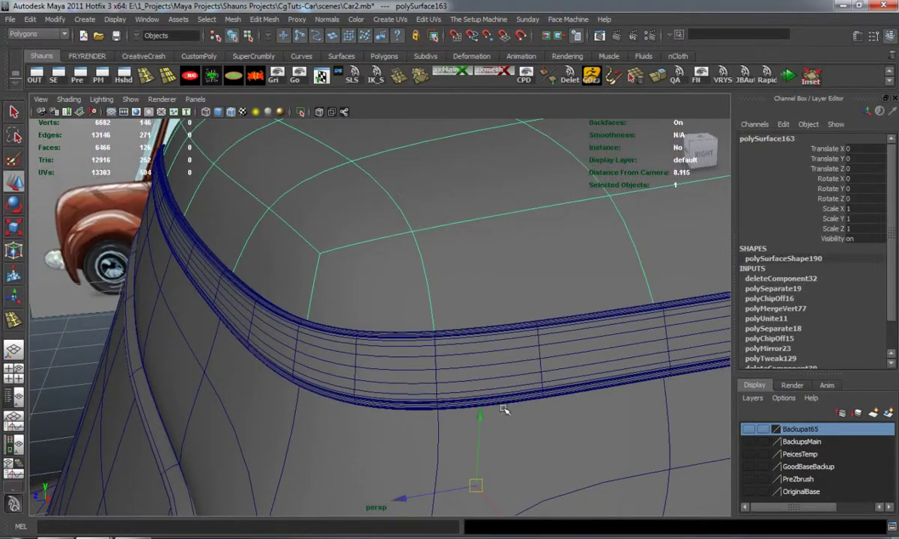
left_click_drag(482, 415, 480, 412)
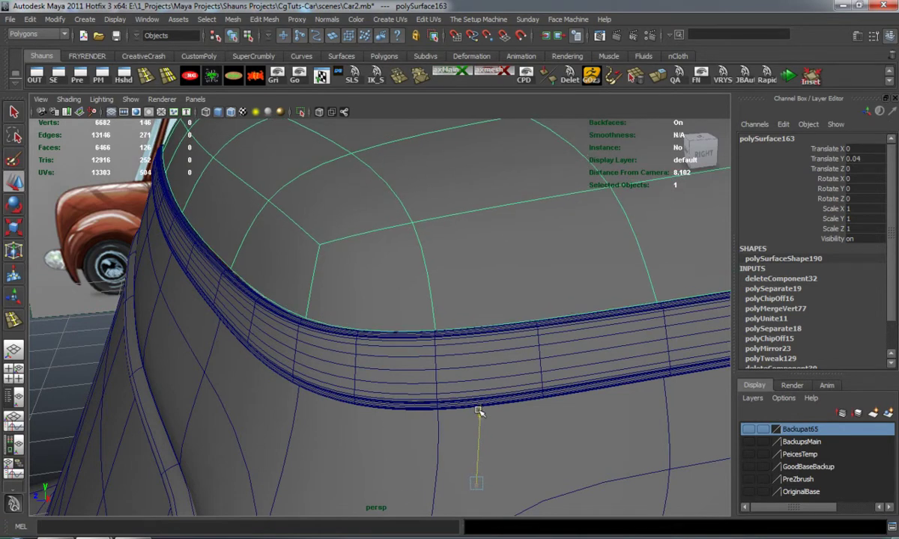
Turn off the roof's smooth preview and extrude its lower border edges twice along local Z, by -0.089 and -0.049.
right_click_drag(277, 287, 261, 249)
left_click(260, 296)
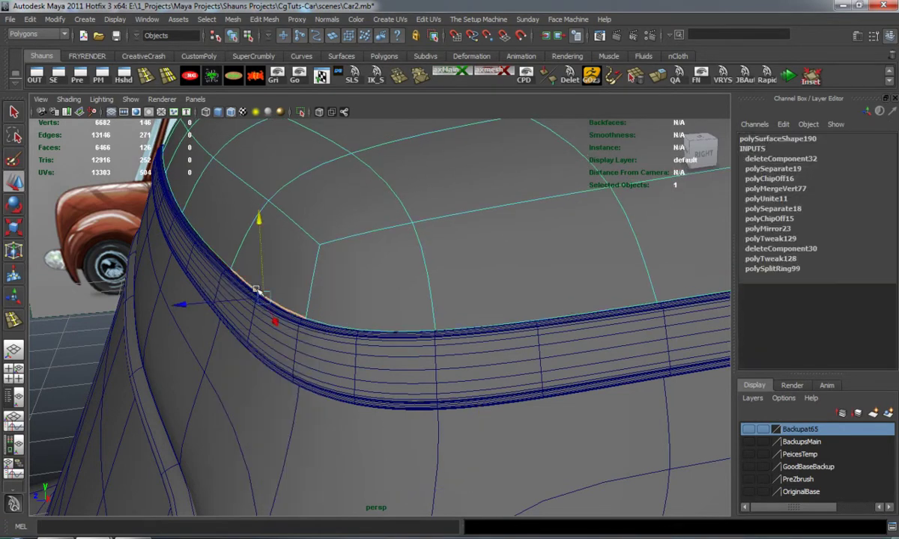
double_click(268, 292)
key("1")
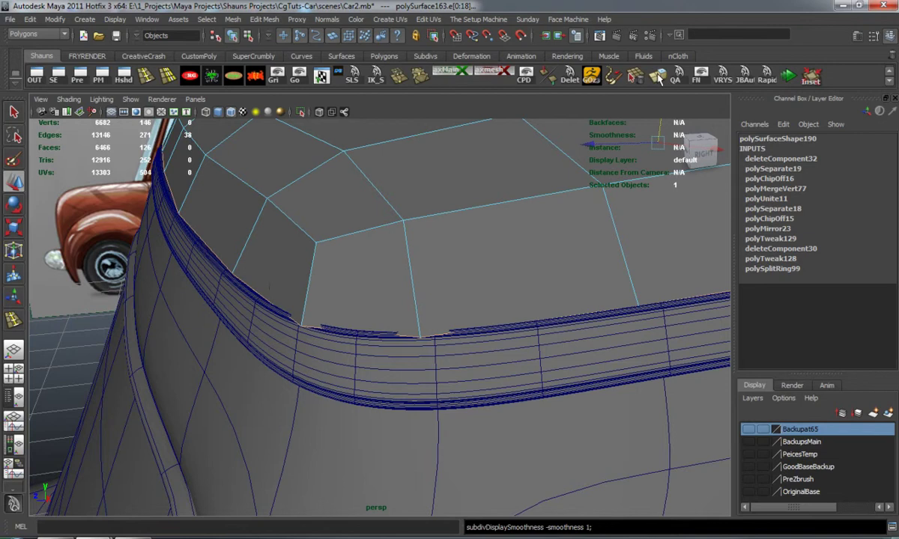
key("ctrl+e")
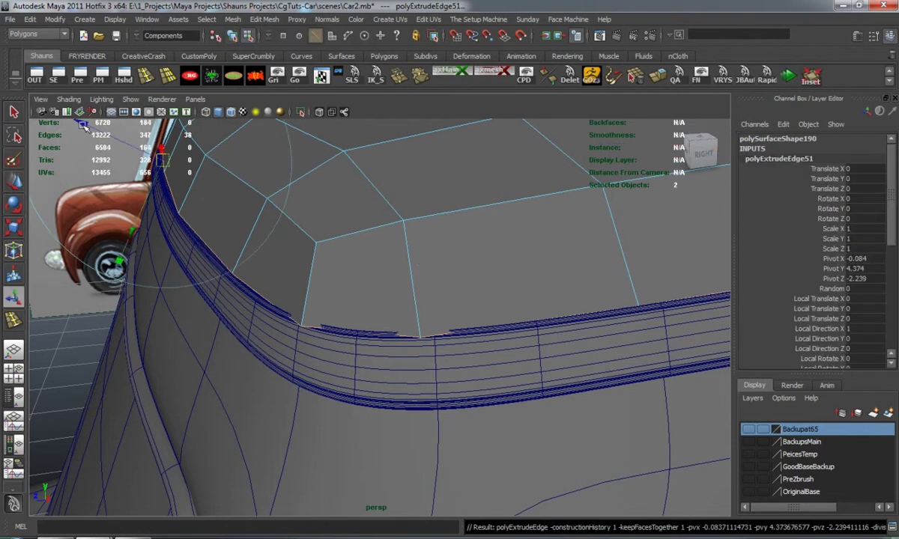
left_click_drag(84, 126, 88, 130)
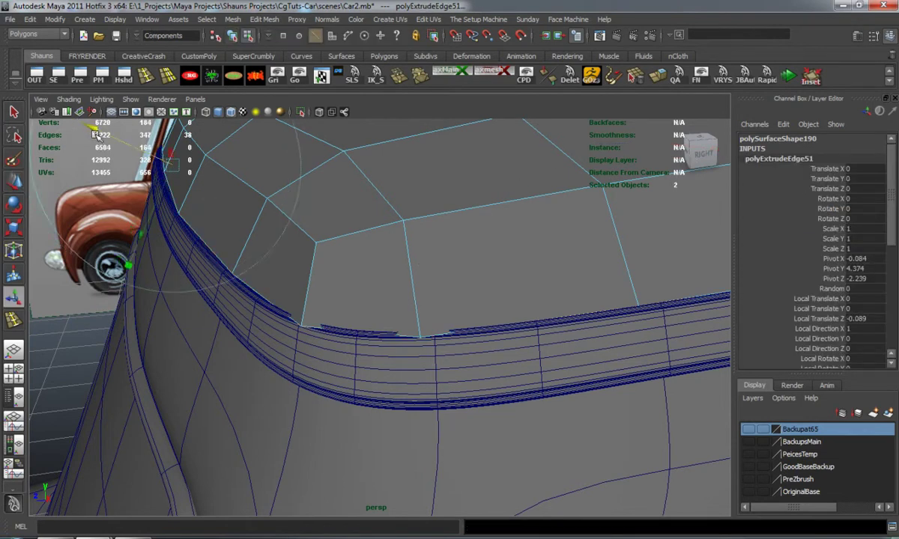
key("ctrl+e")
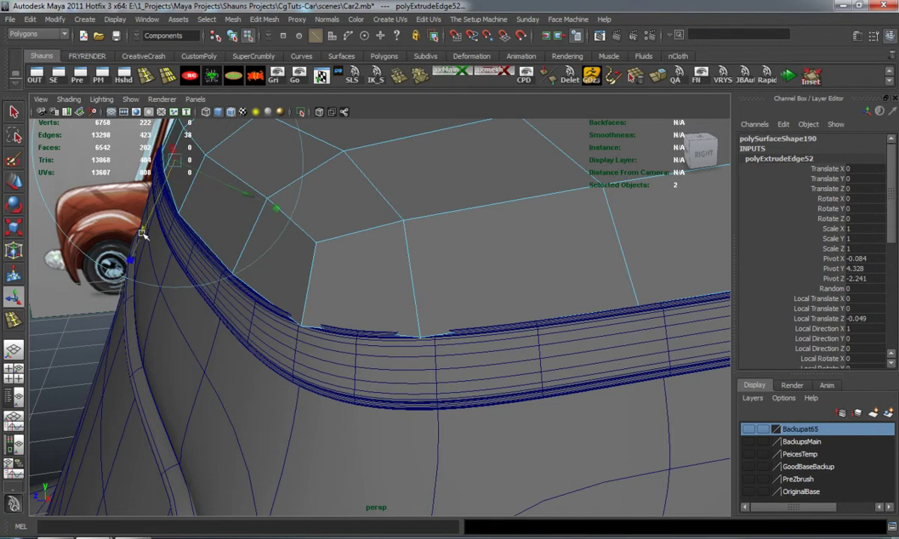
Smooth-preview the roof and inspect how its lower edge meets the trim strip around the corner.
key("3")
left_click(105, 285)
scroll(136, 265, "down", 6)
left_click_drag(136, 265, 352, 265, "alt")
left_click_drag(238, 275, 258, 275, "alt")
right_click_drag(259, 274, 285, 263)
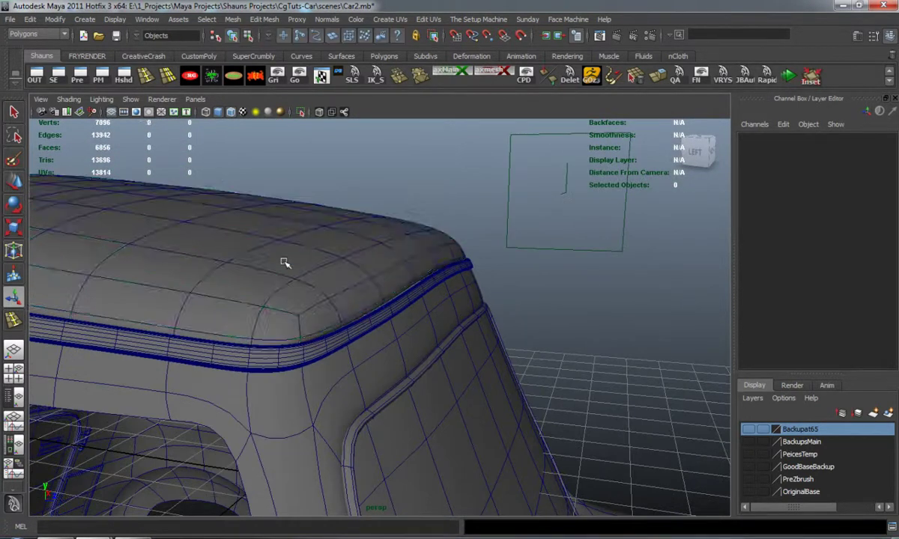
left_click(280, 274)
middle_click_drag(278, 272, 359, 259, "alt")
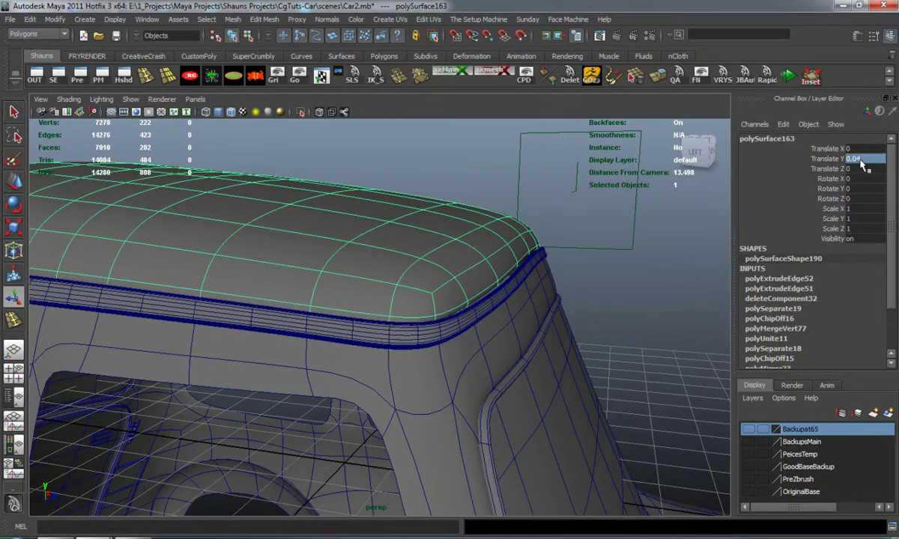
left_click(583, 274)
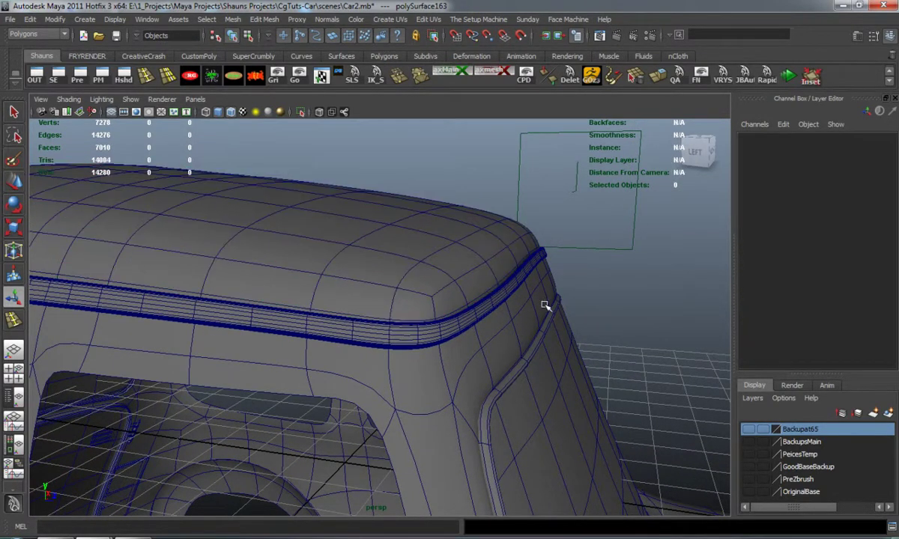
Insert an edge loop around the roof panel just above its lower edge and return it to smooth preview.
left_click_drag(546, 305, 373, 227, "alt")
left_click(427, 278)
key("1")
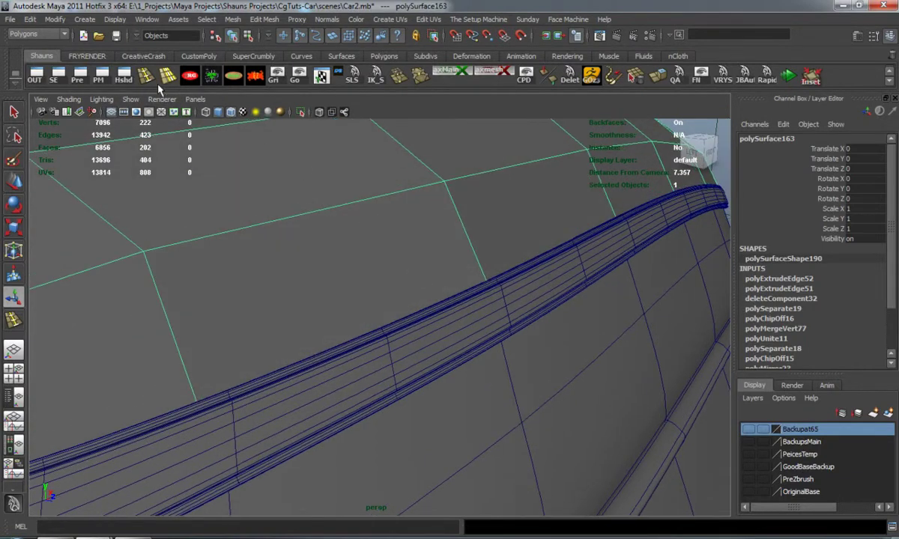
left_click(151, 80)
left_click(468, 235)
left_click_drag(469, 238, 488, 281)
key("3")
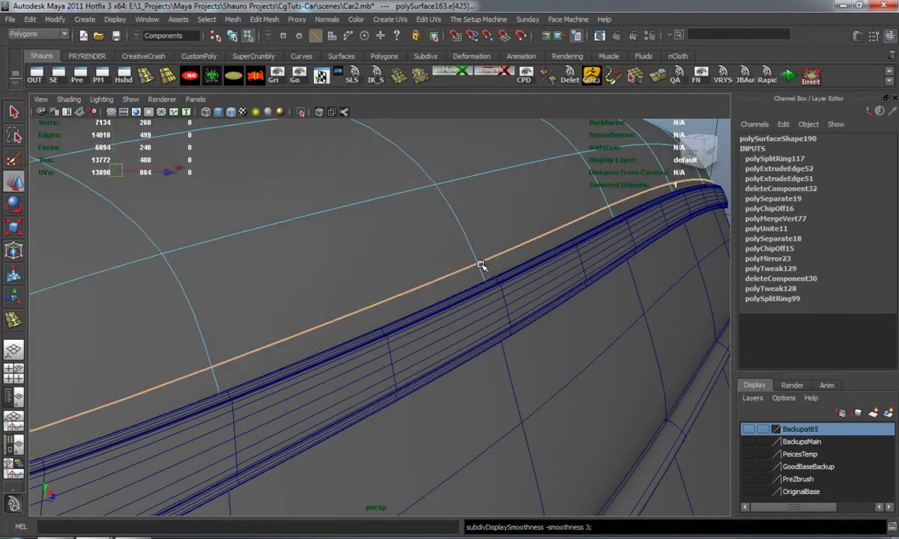
right_click_drag(482, 267, 513, 254)
scroll(514, 254, "down", 6)
left_click(580, 292)
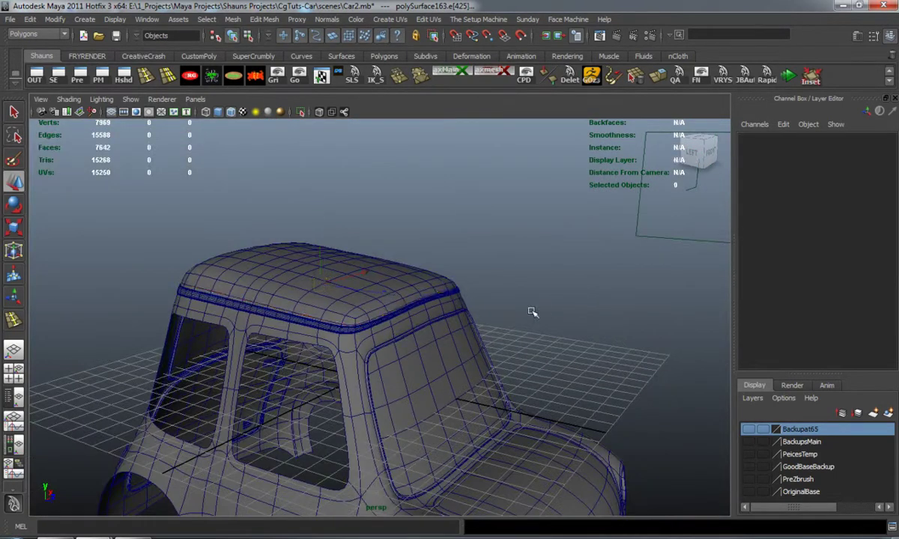
Turn off the wireframe overlay on shaded objects and show the PeicesTemp layer to view the whole car.
left_click_drag(531, 312, 345, 221, "alt")
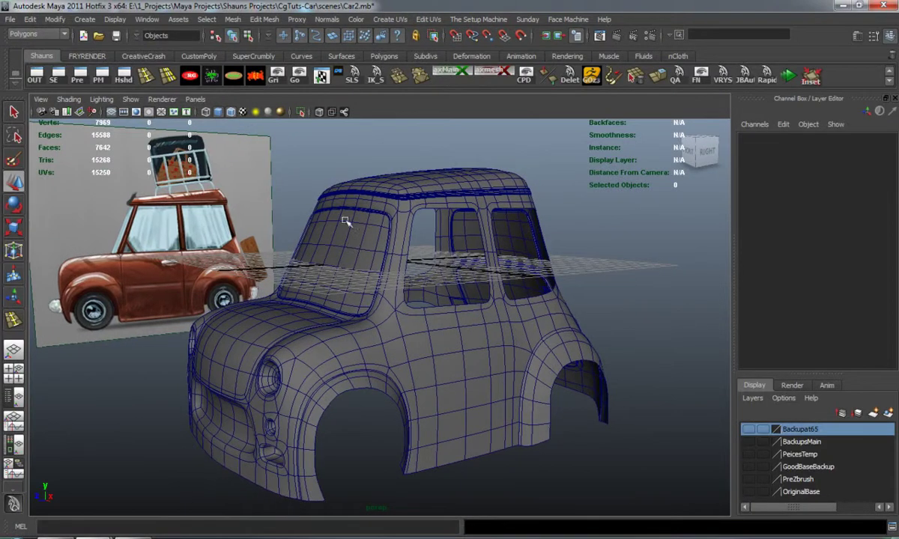
left_click(232, 112)
left_click_drag(355, 276, 387, 278, "alt")
right_click_drag(387, 278, 622, 396, "alt")
left_click(747, 454)
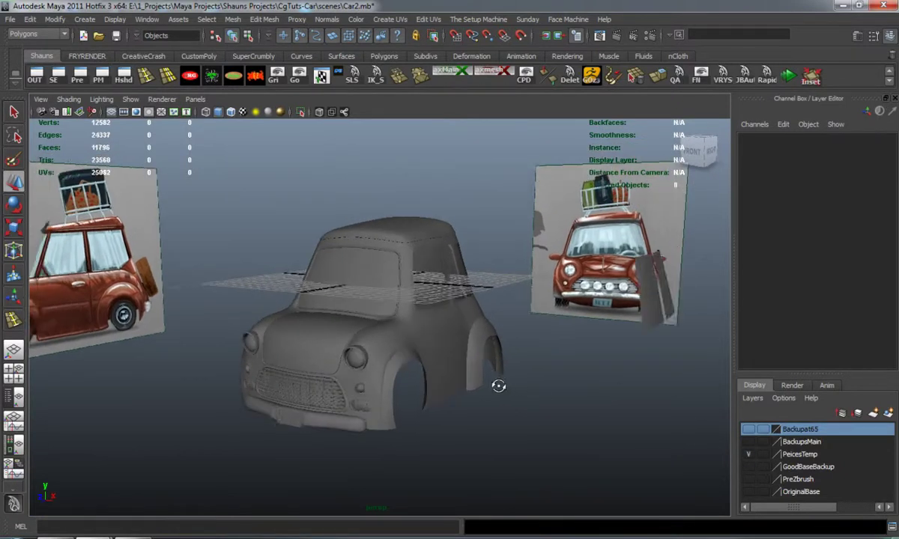